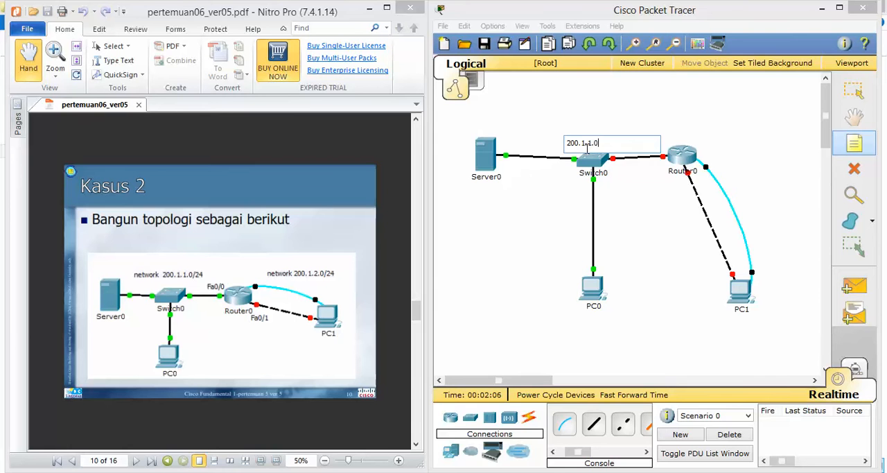
Finish the switch network note and add a note reading 200.1.2.0/24 beside the link between Router0 and PC1
left_click(731, 138)
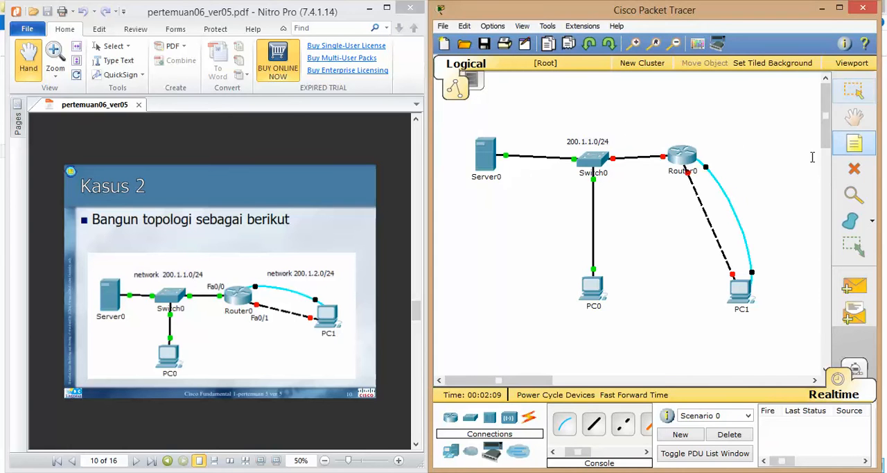
left_click(736, 167)
type("200.1")
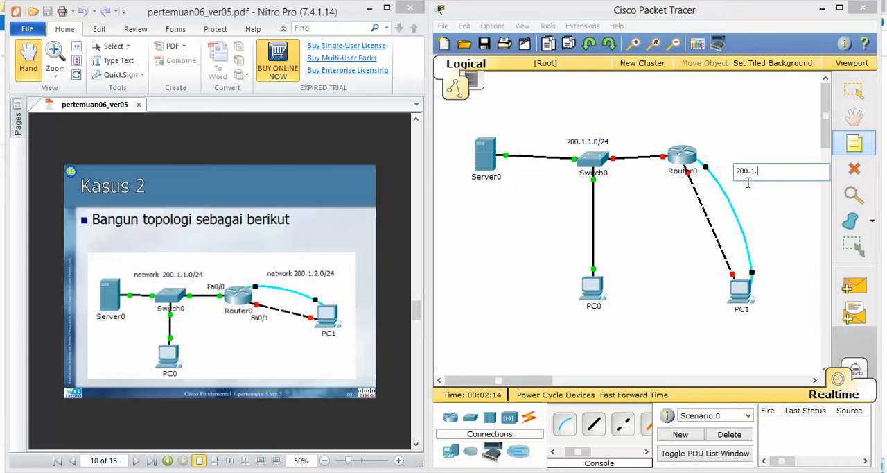
type(".2.0/24")
left_click(742, 131)
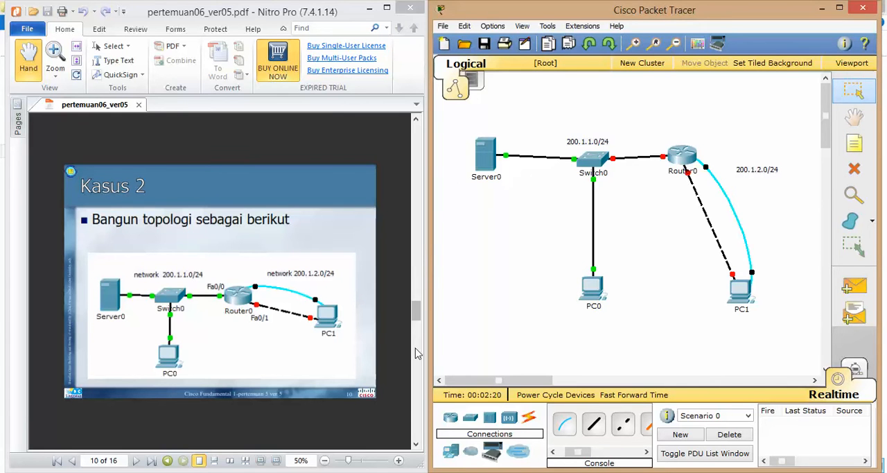
Using the addressing table on page 11 of the PDF, set Server0's static IP address to 200.1.1.7 with subnet mask 255.255.255.0
left_click(352, 379)
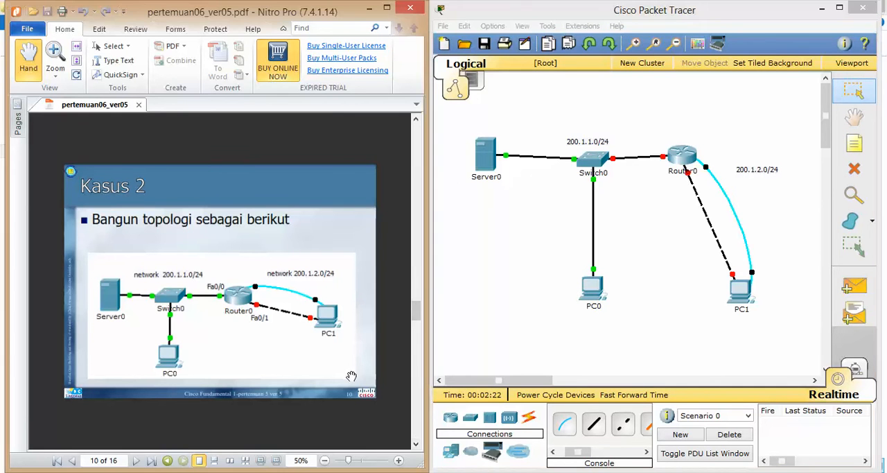
scroll(352, 380, "down", 1)
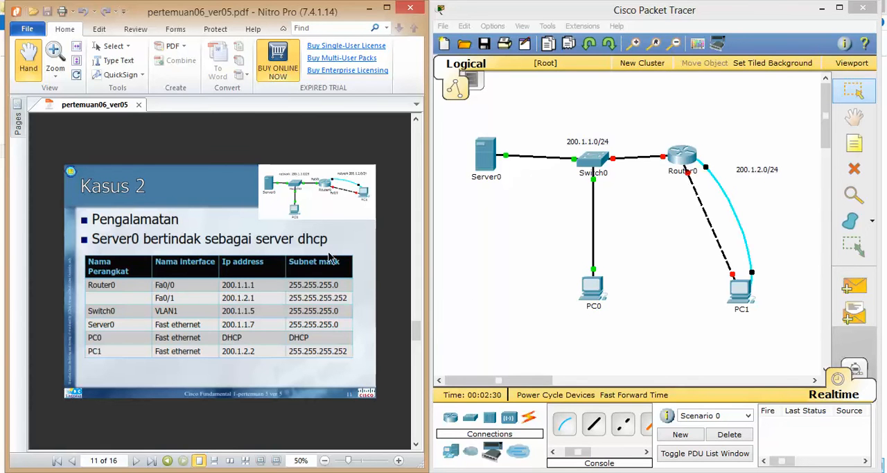
left_click(491, 155)
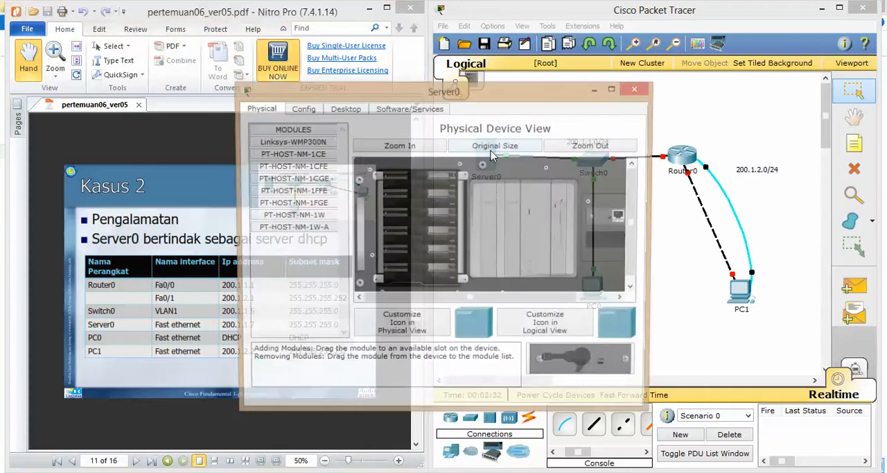
left_click_drag(434, 96, 646, 95)
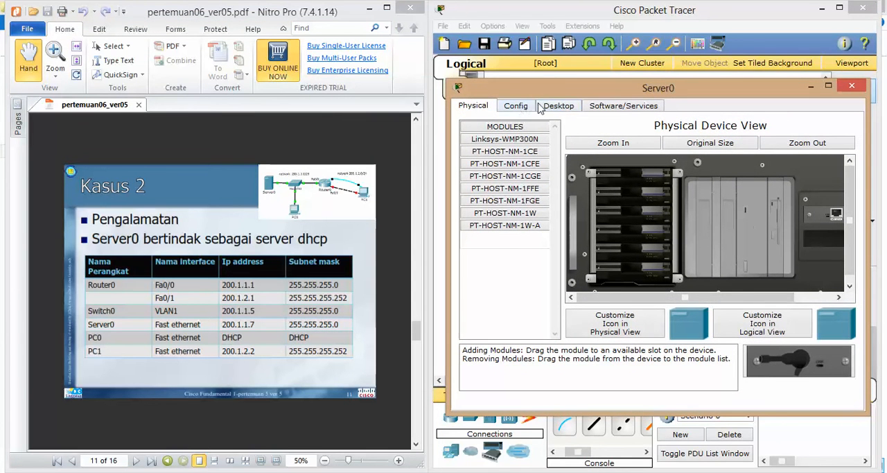
left_click(558, 106)
left_click(505, 164)
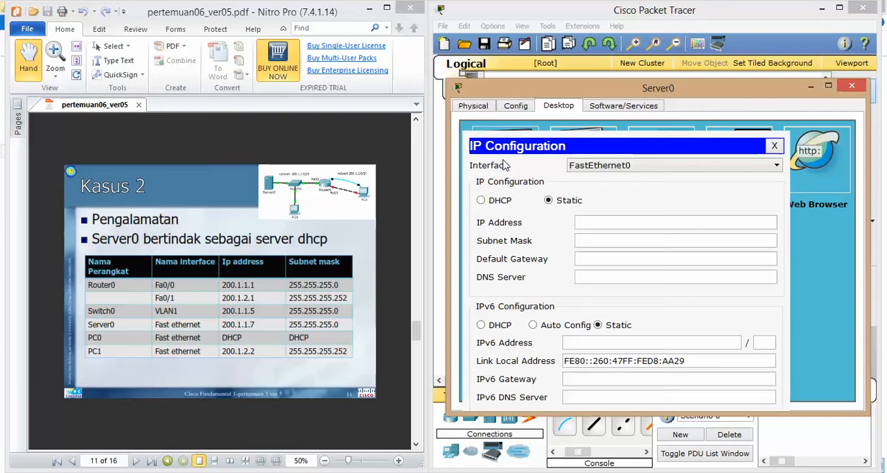
left_click(600, 221)
type("200.1.1.7")
key("Tab")
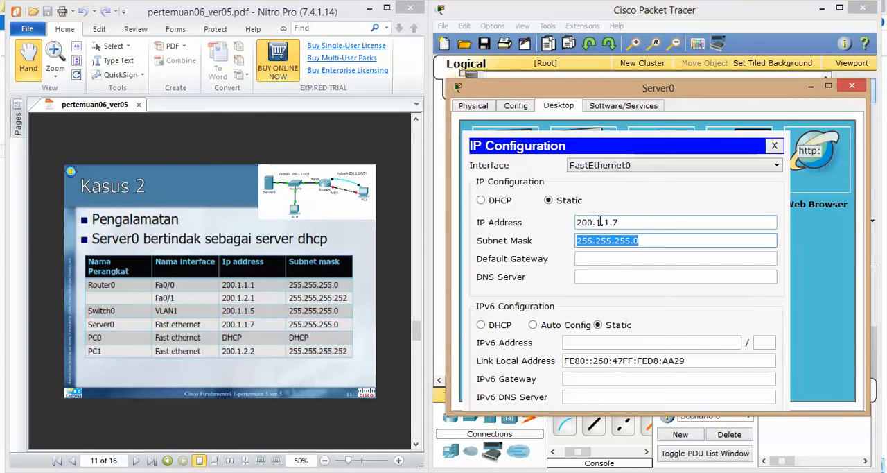
key("Tab")
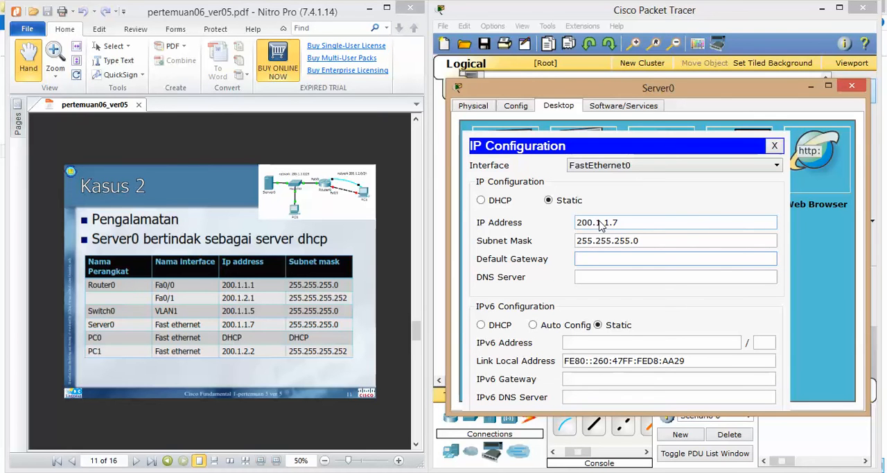
Set Server0's default gateway to 200.1.1.1 and close its IP configuration
type("200.1.1.1")
left_click(777, 146)
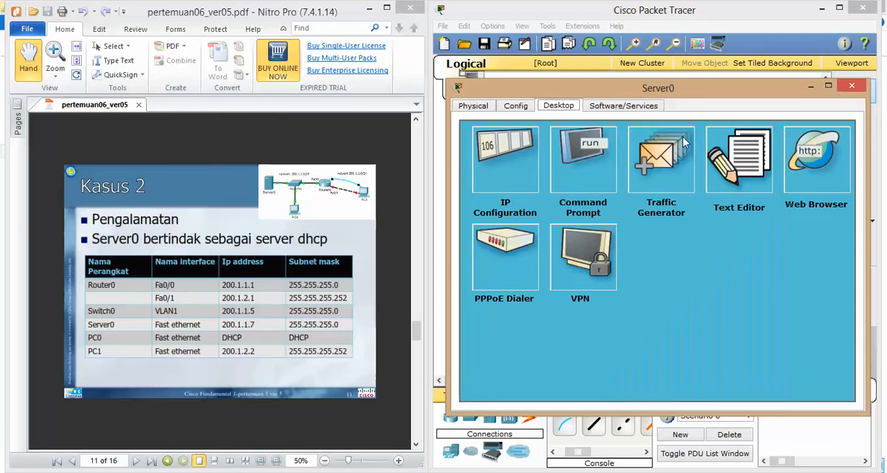
Turn on Server0's DHCP service and set the serverPool default gateway to 200.1.1.1
left_click(518, 106)
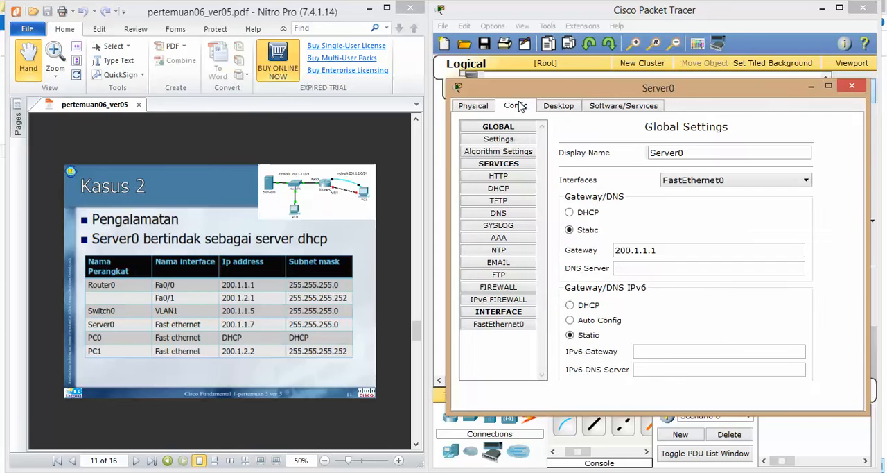
left_click(498, 188)
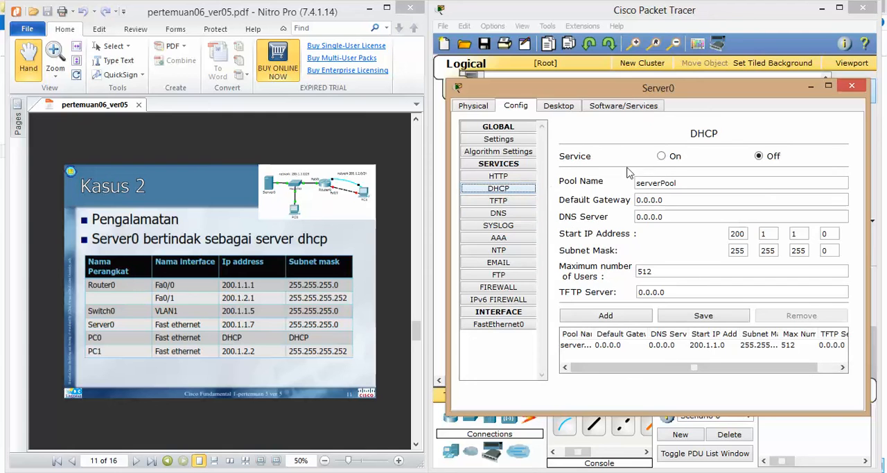
left_click(661, 158)
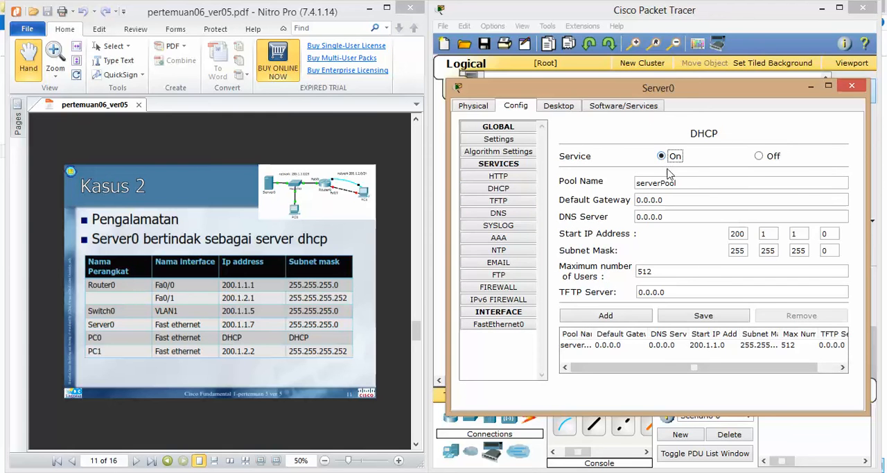
left_click_drag(672, 199, 636, 200)
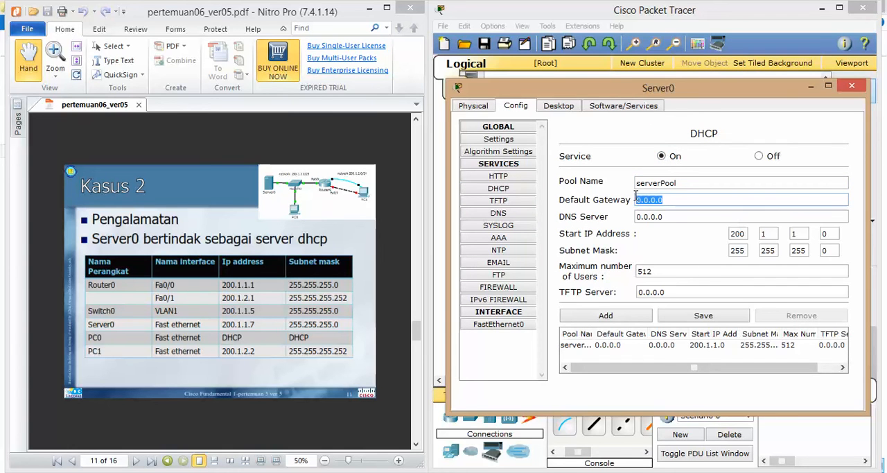
type("200.1.1.1")
Set the DHCP pool's start IP address to 200.1.1.2, save the pool and close Server0's settings
left_click(835, 233)
key("BackSpace")
type("2")
left_click(702, 315)
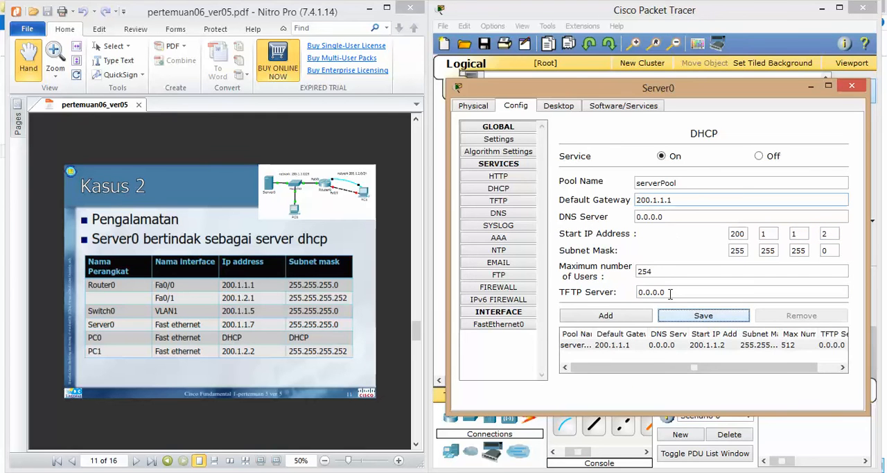
left_click(851, 85)
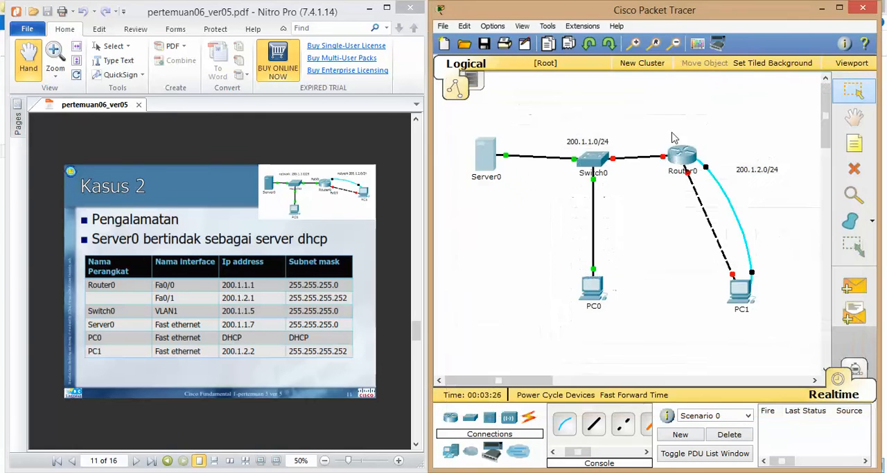
Open Switch0's command line and enter global configuration mode with enable and configure terminal
left_click(600, 163)
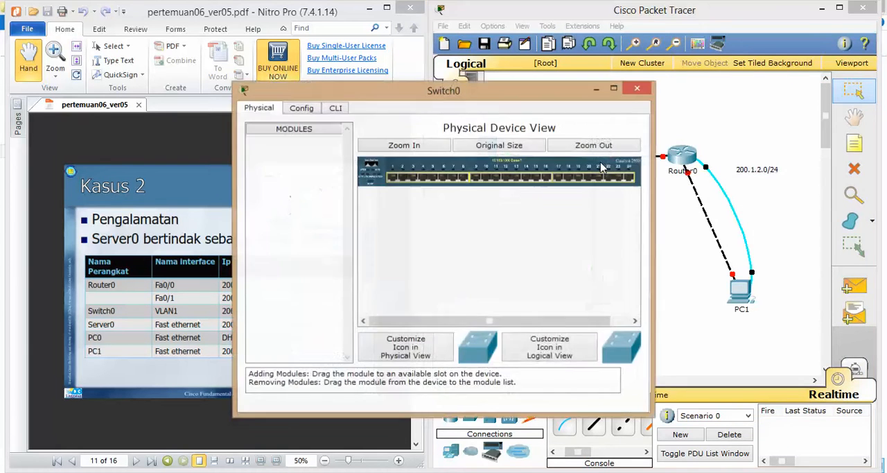
left_click_drag(581, 100, 774, 90)
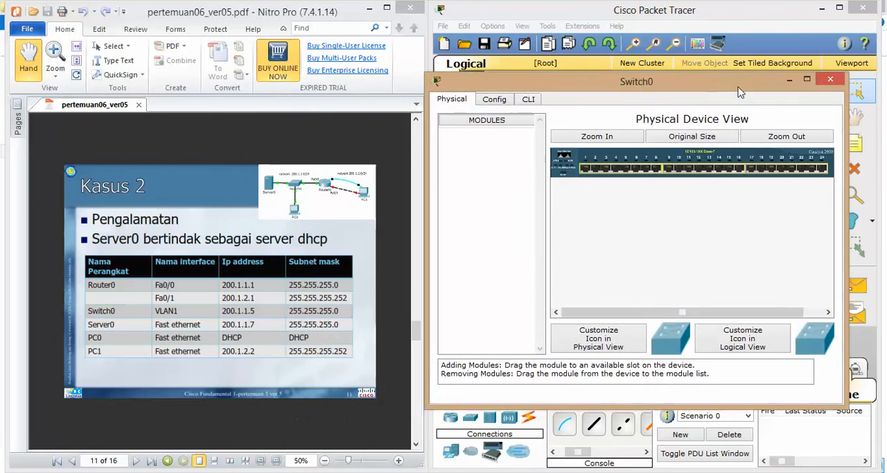
left_click(529, 100)
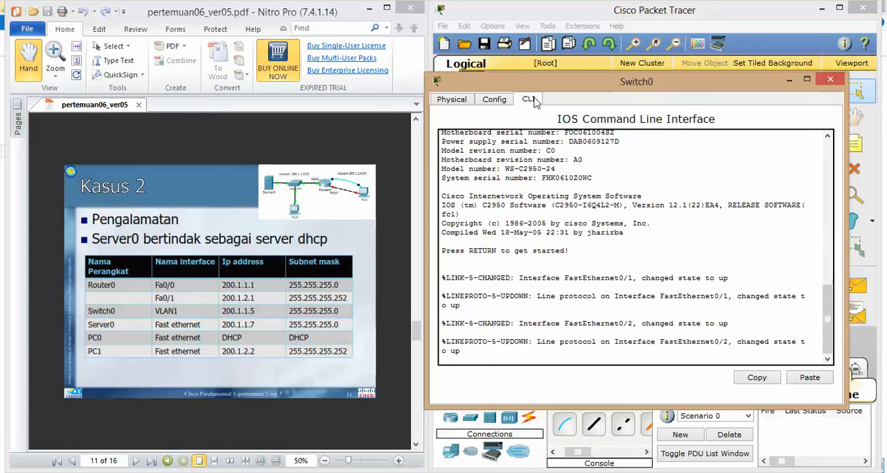
key("Return")
type("eb")
key("BackSpace")
type("nable")
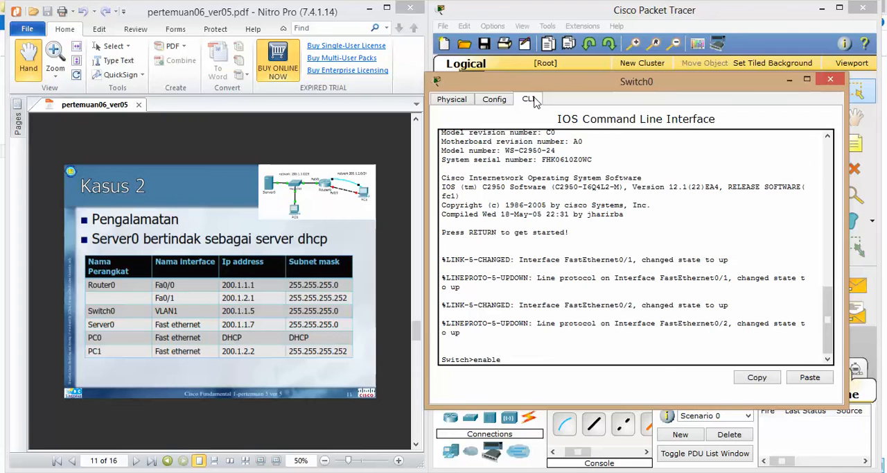
key("Return")
type("c")
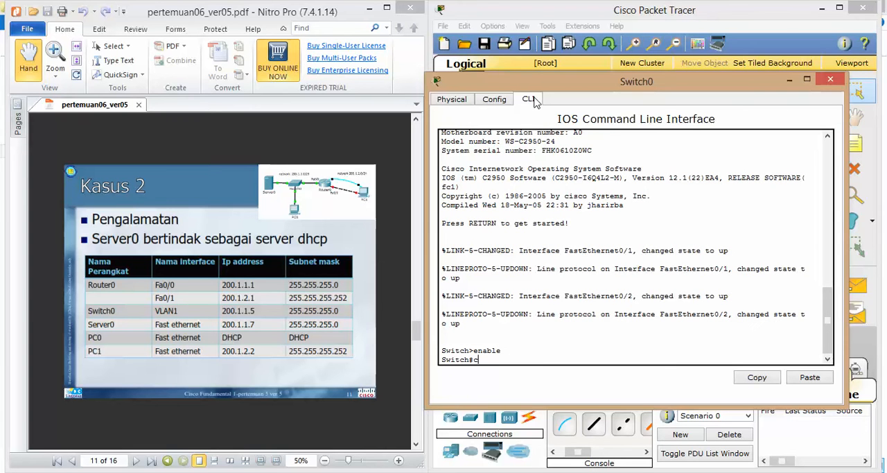
type("onfigure terminal")
key("Return")
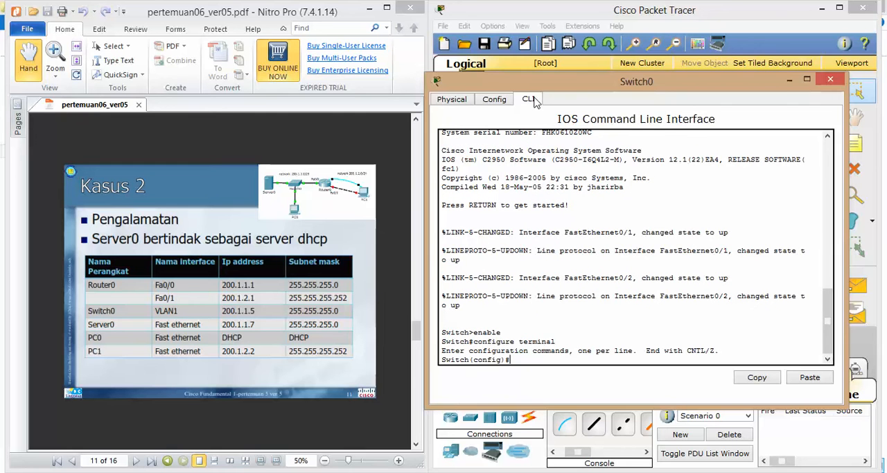
Enable password encryption on Switch0 with service password-encryption
type("service password encryption")
key("Return")
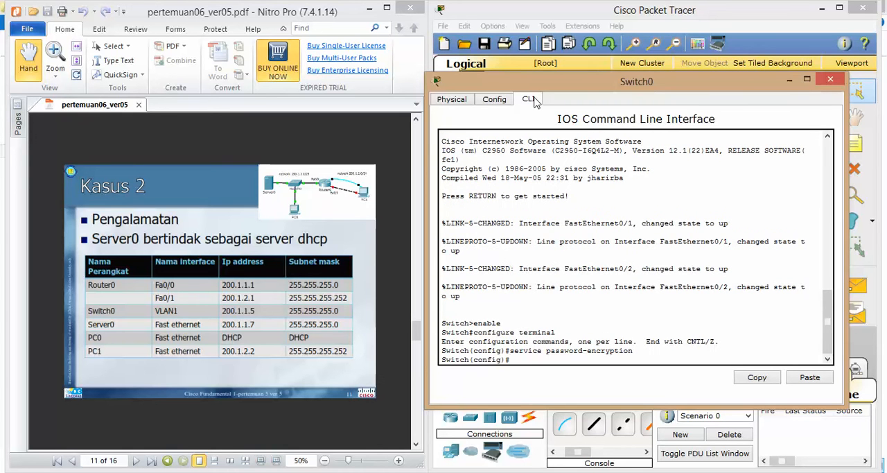
Set the enable secret password on Switch0
type("enable secret praktek2")
key("Return")
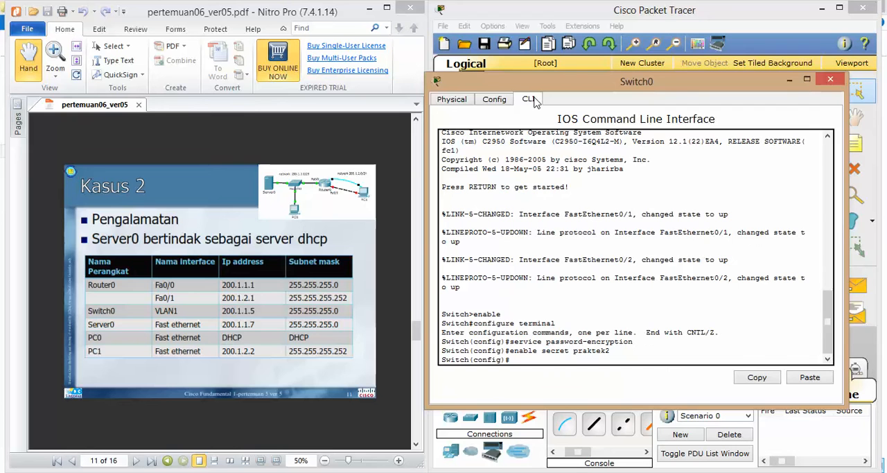
Configure line console 0 on Switch0 with the console password and login, and return to global configuration mode
type("line console 0")
key("Return")
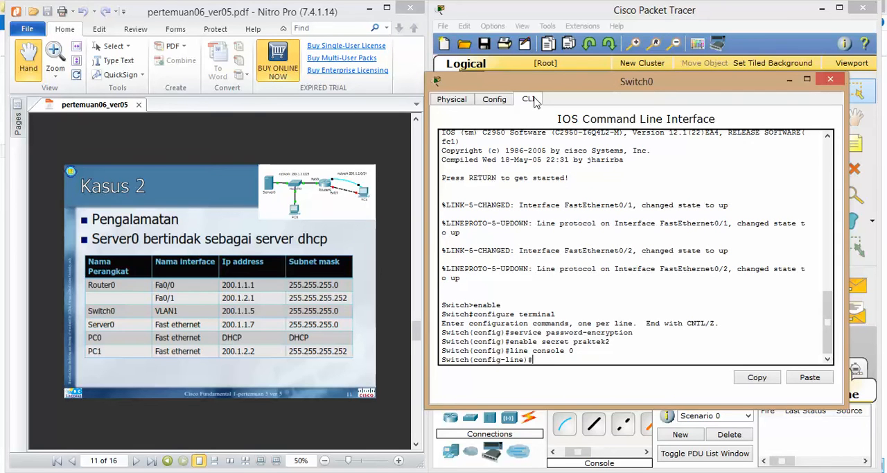
type("password praktek2")
key("Return")
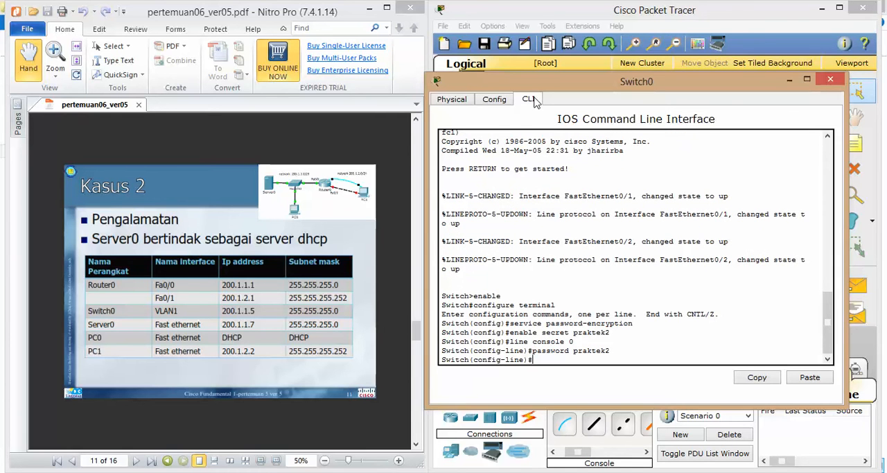
type("login")
key("Return")
type("exit")
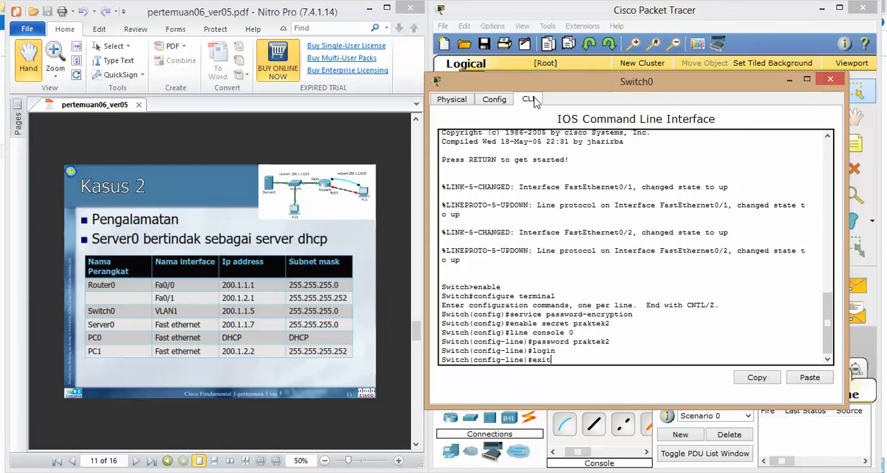
key("Return")
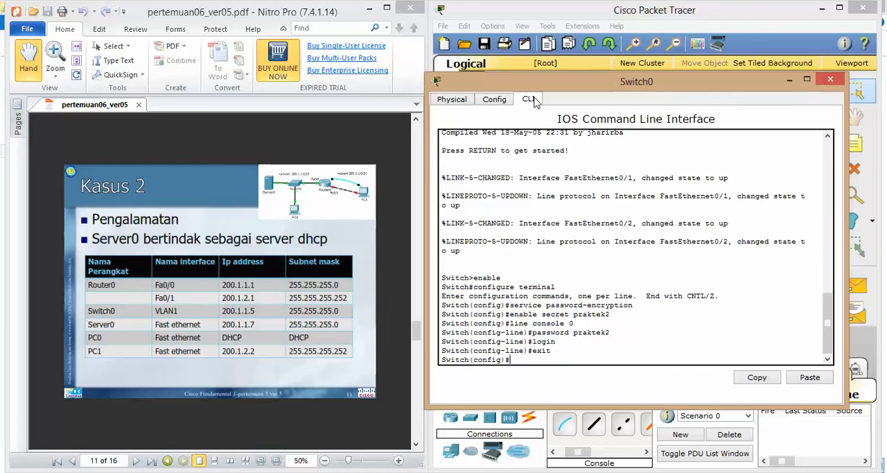
Configure line vty 0 4 on Switch0 with the remote-access password and login, and return to global configuration mode
type("line vty 0 4")
key("Return")
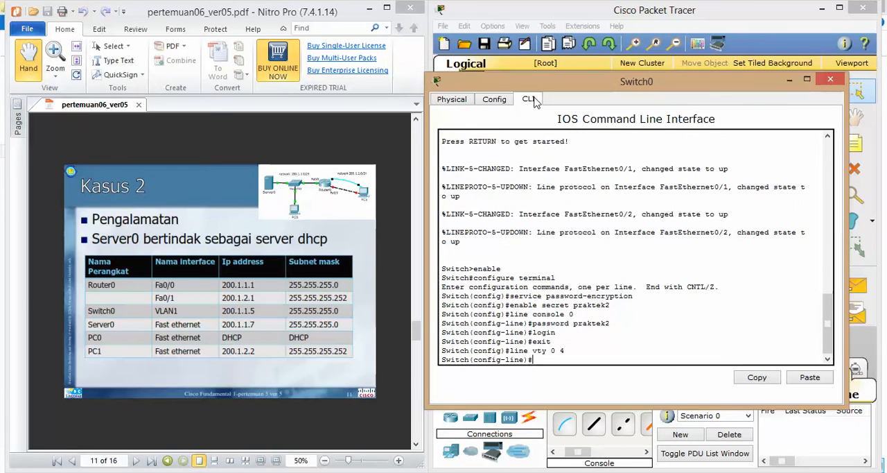
type("password praktek2")
key("Return")
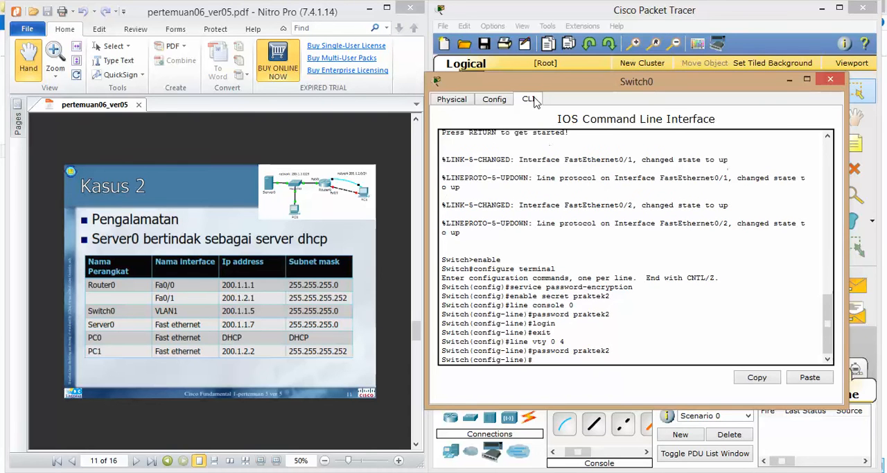
type("login")
key("Return")
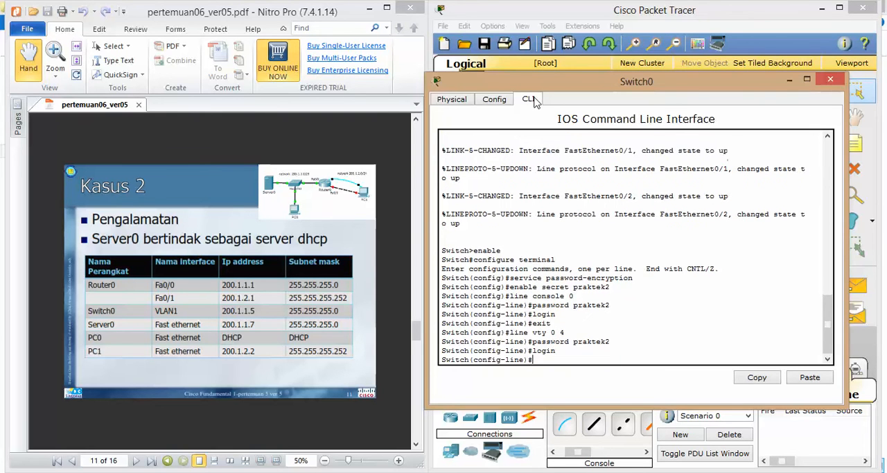
type("exit")
key("Return")
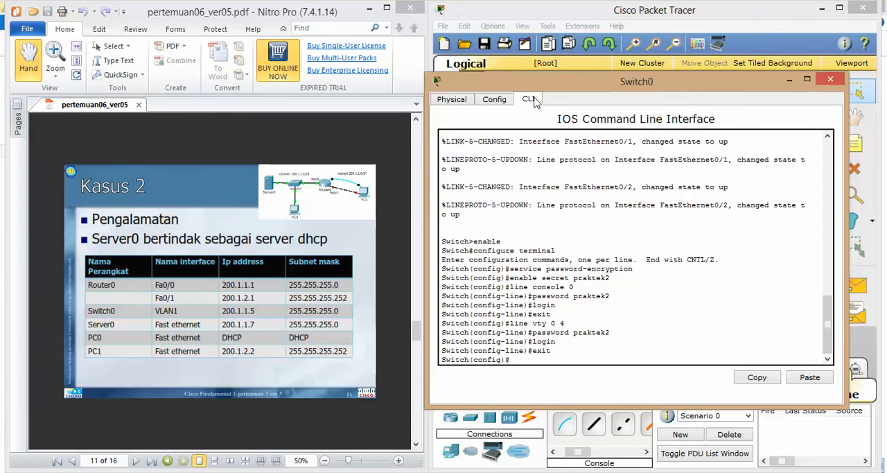
Set Switch0's message-of-the-day banner to the ID number, using # as the delimiter
key("Return")
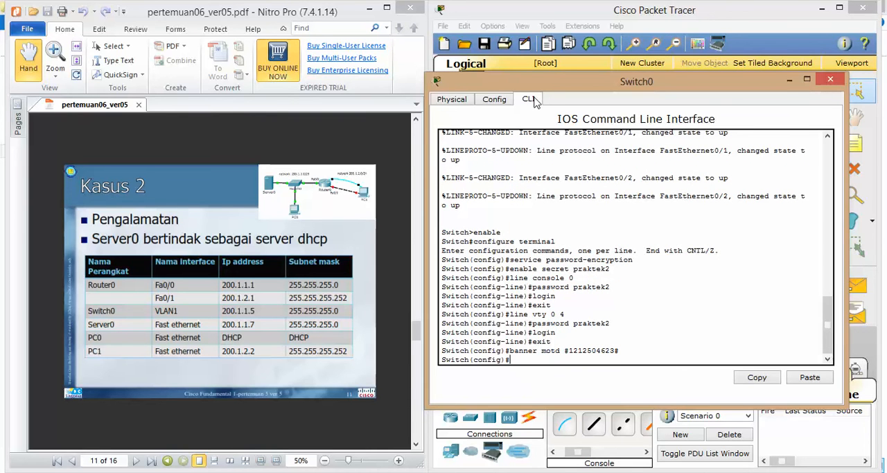
Assign IP address 200.1.1.5 with subnet mask 255.255.255.0 to Switch0's VLAN1 interface
type("erface vlan1")
key("Return")
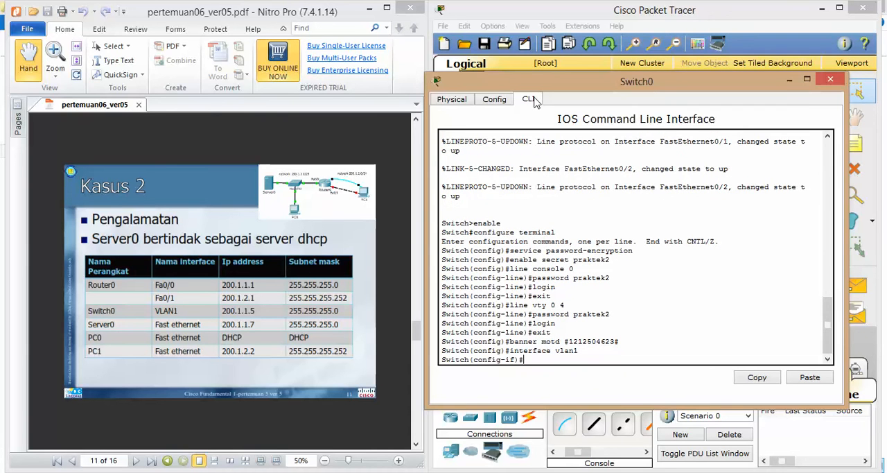
type("ip address")
type("200.1.1.")
type("5 255.255")
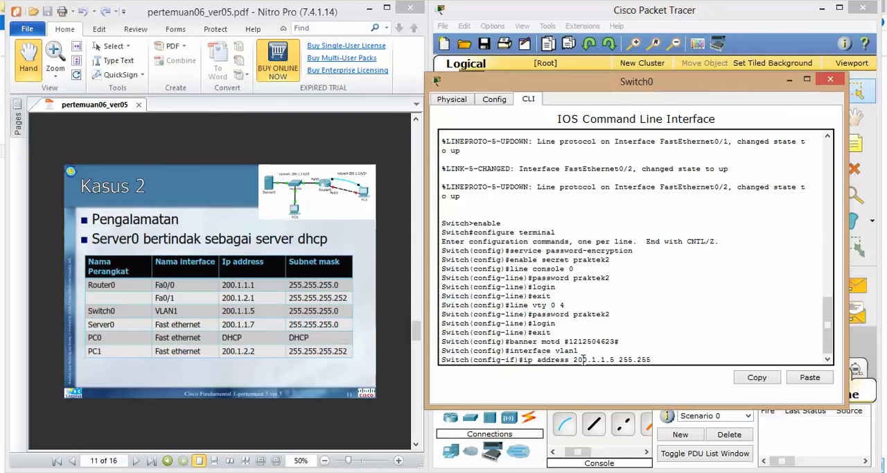
type(".255.0")
key("Return")
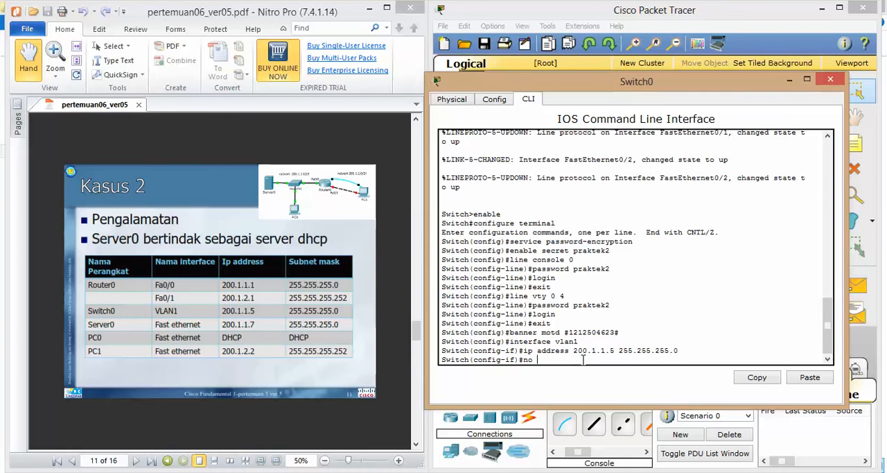
Enable Switch0's VLAN1 interface with no shutdown and return to privileged mode
type("no shutdown")
key("Return")
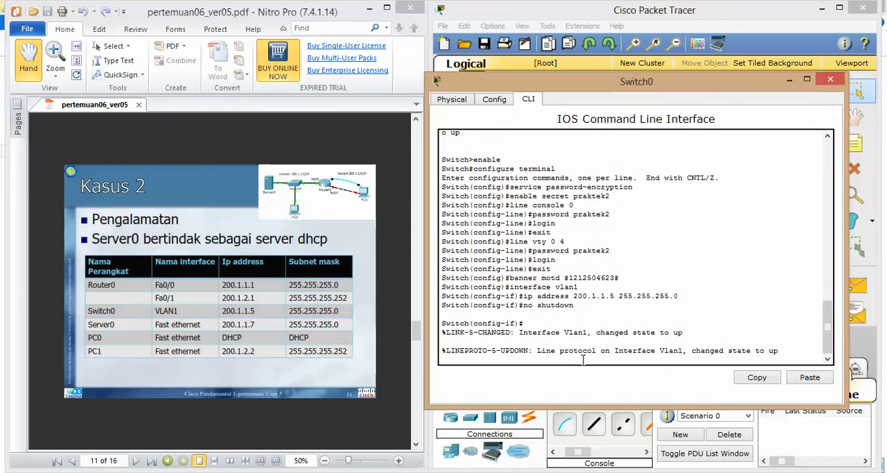
key("Return")
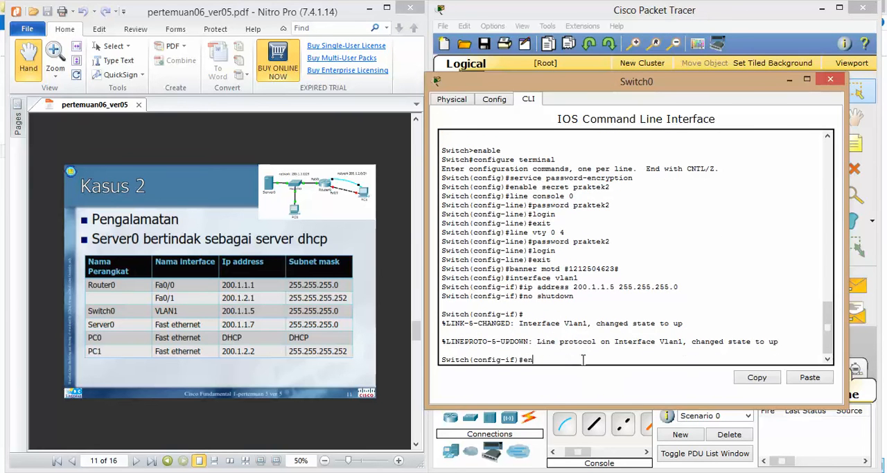
type("end")
key("Return")
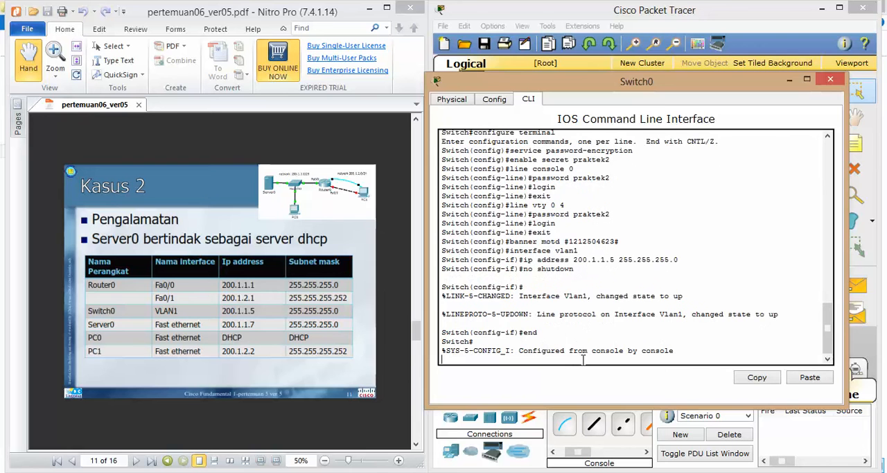
Issue the command to copy Switch0's running configuration to the startup configuration
key("Return")
type("copy ")
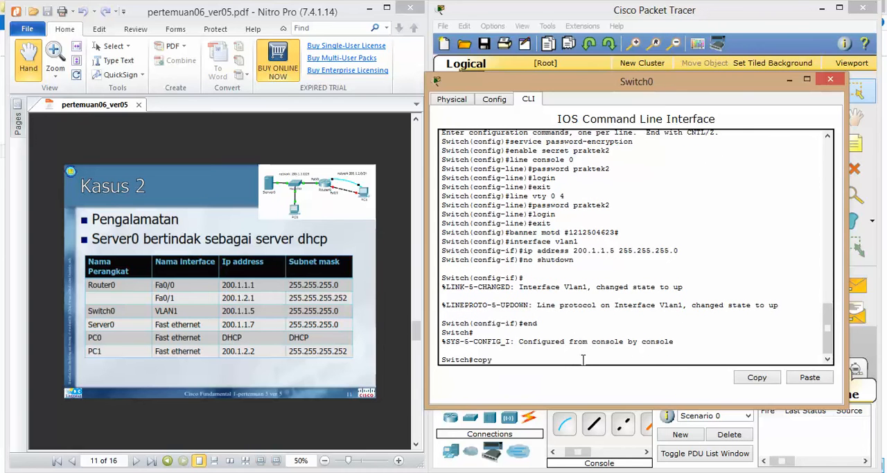
type("ru st")
key("Return")
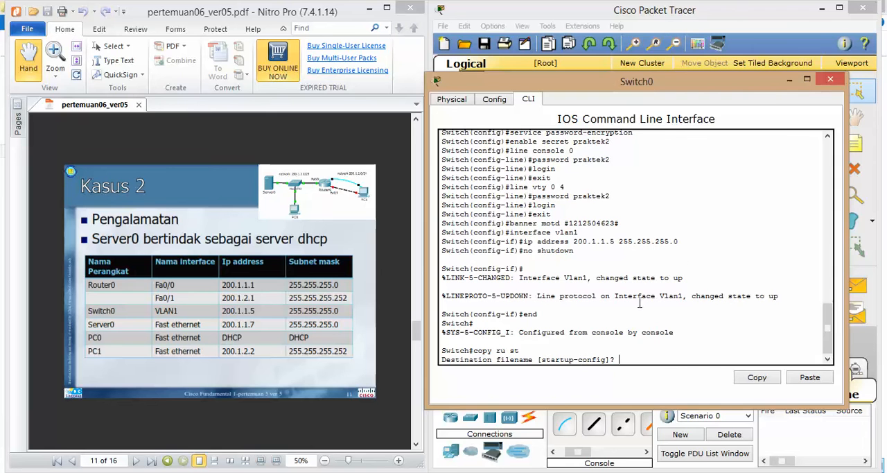
Open Router0's command line beside the PDF and decline the initial configuration dialog with no
left_click(789, 81)
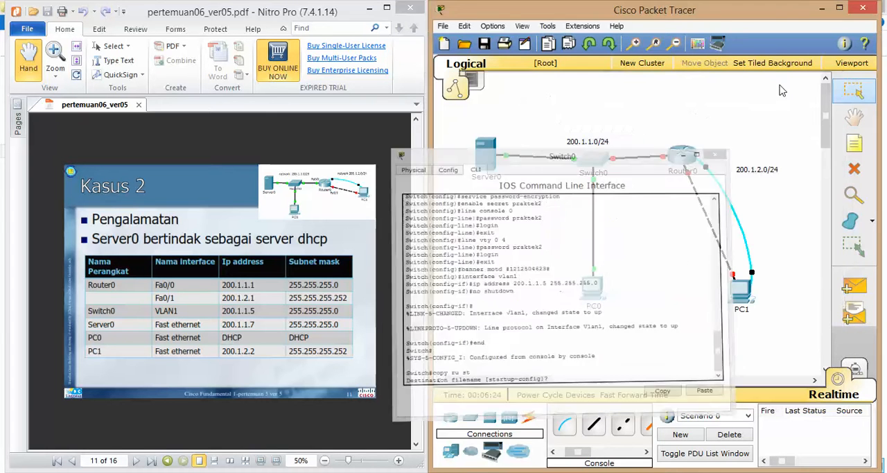
left_click(685, 163)
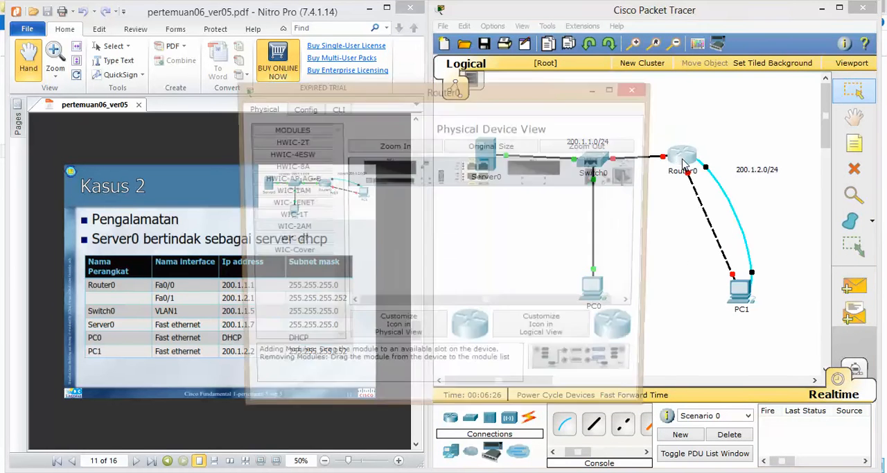
left_click_drag(489, 97, 738, 82)
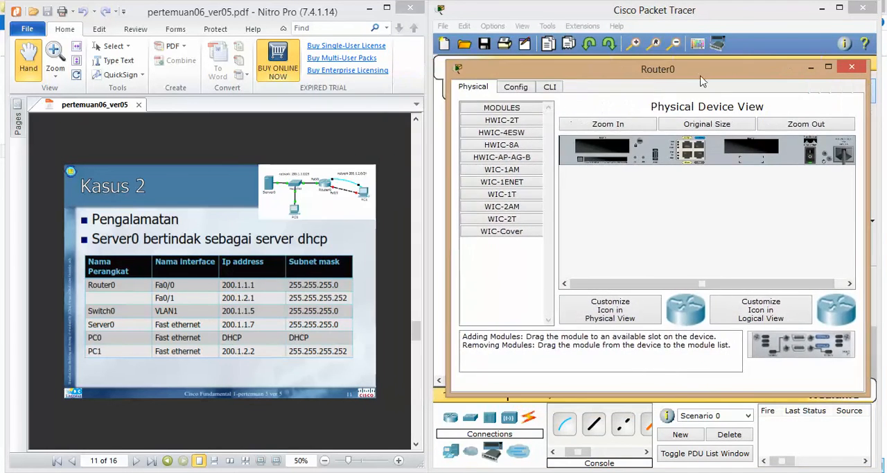
left_click(550, 88)
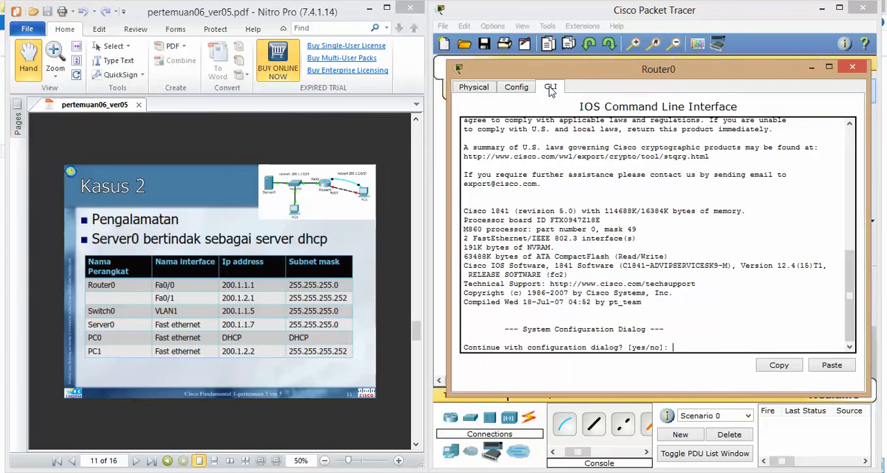
type("no")
key("Return")
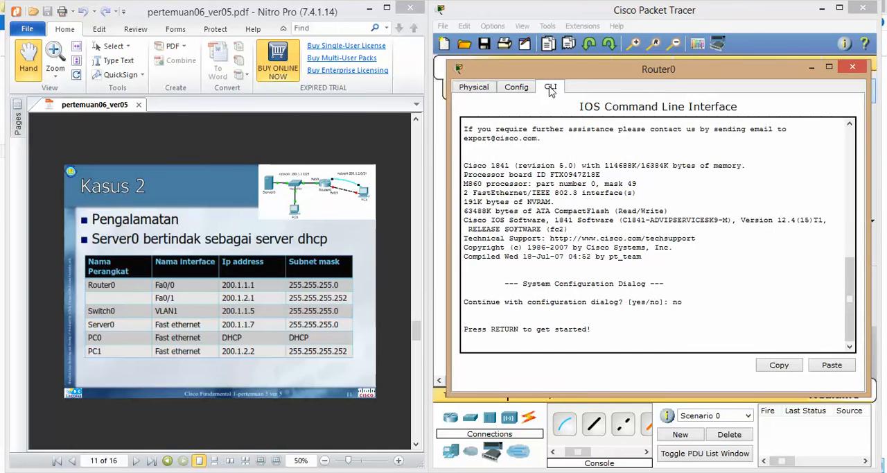
key("Return")
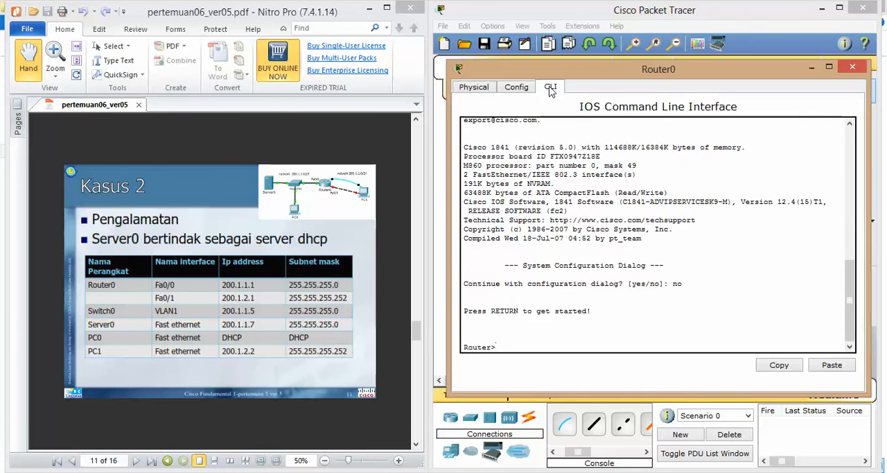
Enter privileged mode and global configuration mode on Router0
type("enable")
key("Return")
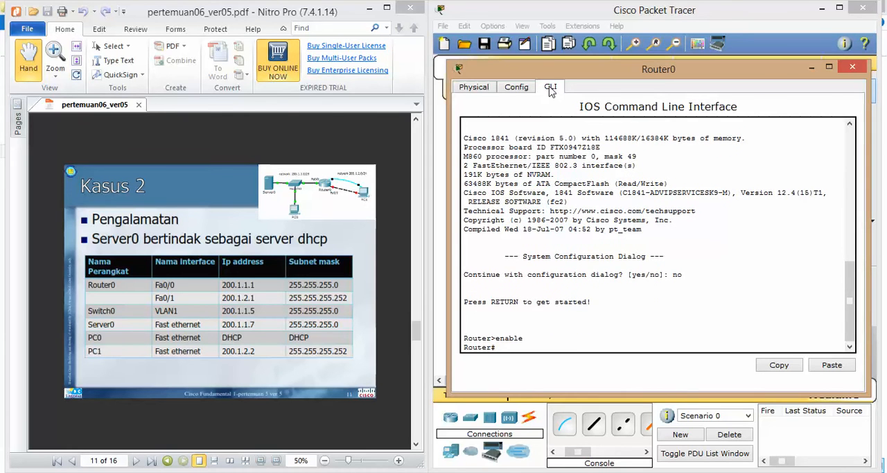
type("configure terminal")
key("Return")
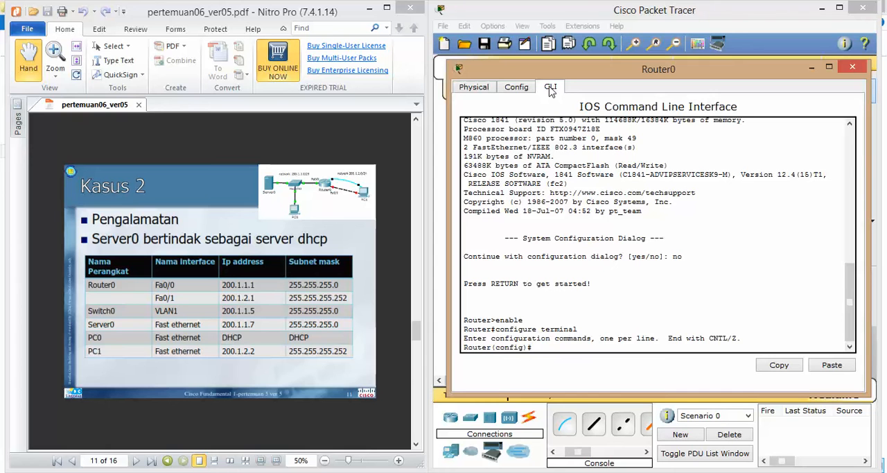
Enable the password-encryption service on Router0
type("ervice password-encryption")
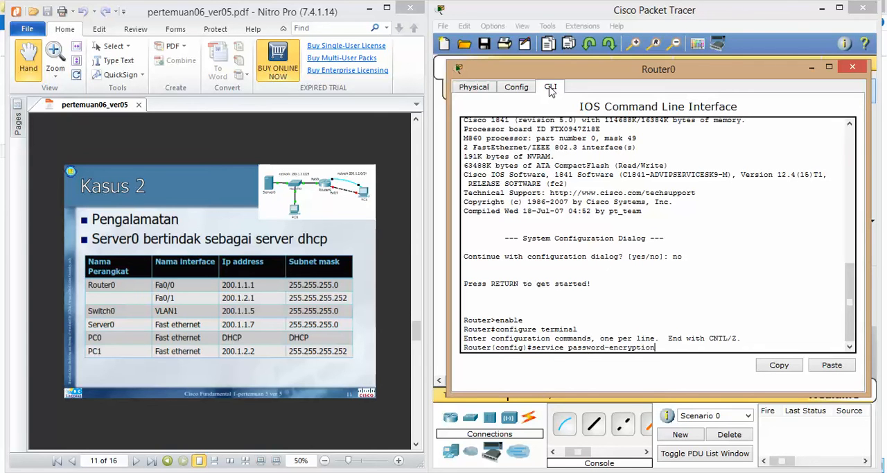
key("Return")
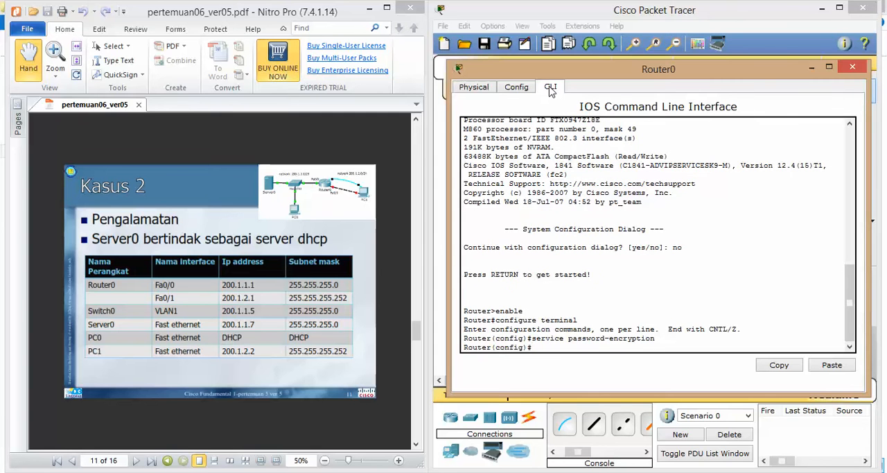
Set the enable secret password on Router0
type("enable secret praktek2")
key("Return")
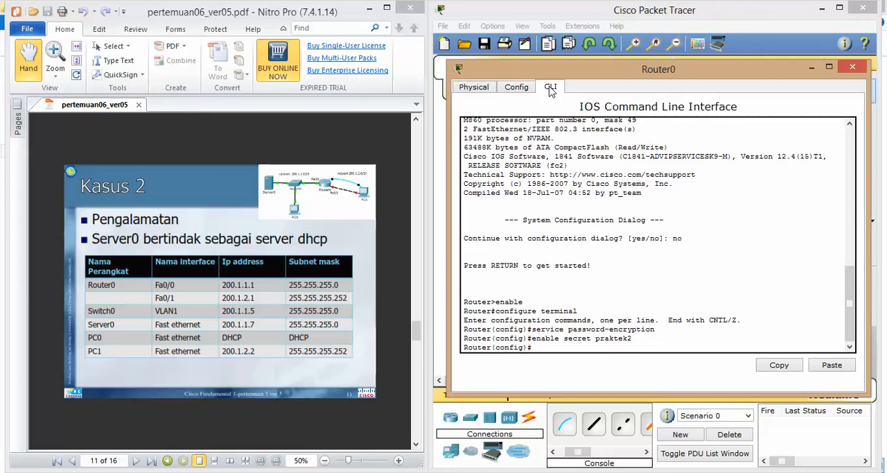
Configure line console 0 on Router0 with the console password and login, and return to global configuration mode
type("line console 0")
key("Return")
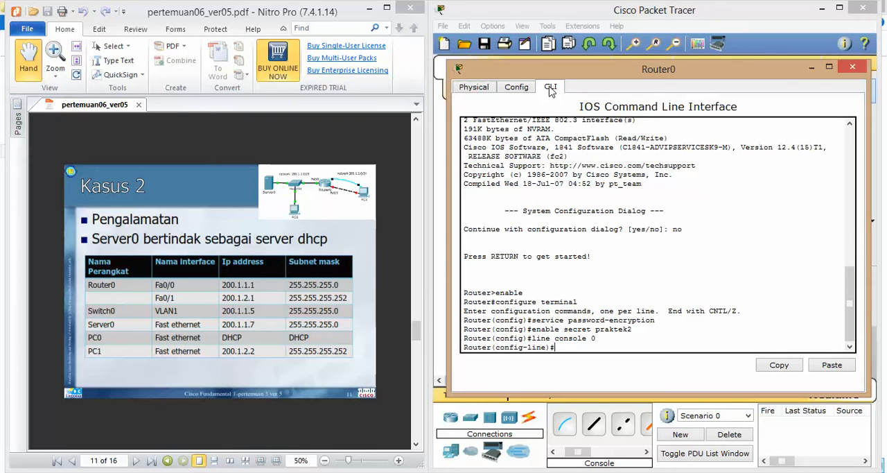
type("password praktek2")
key("Return")
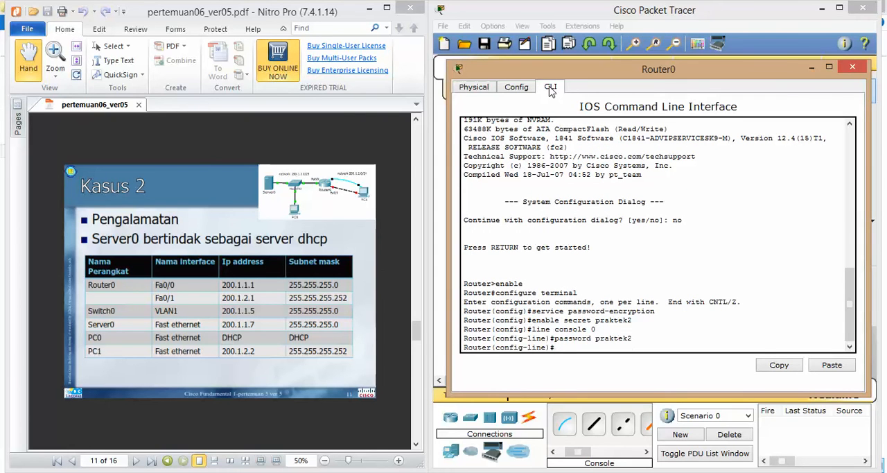
type("gin")
key("Return")
type("exit")
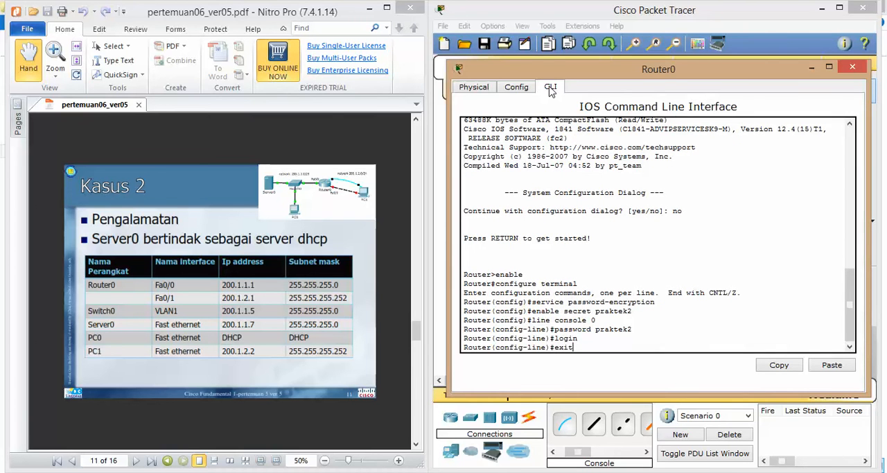
key("Return")
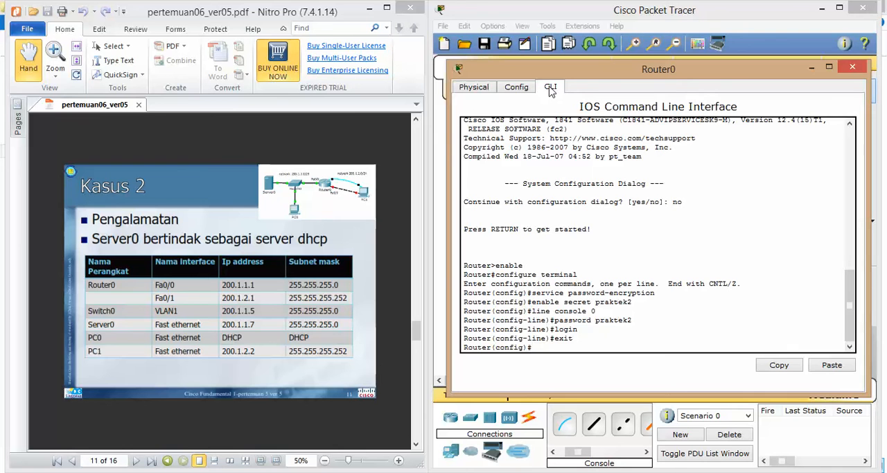
Configure line vty 0 4 on Router0 with the remote-access password and login, and return to global configuration mode
type("line vty 0 4")
key("Return")
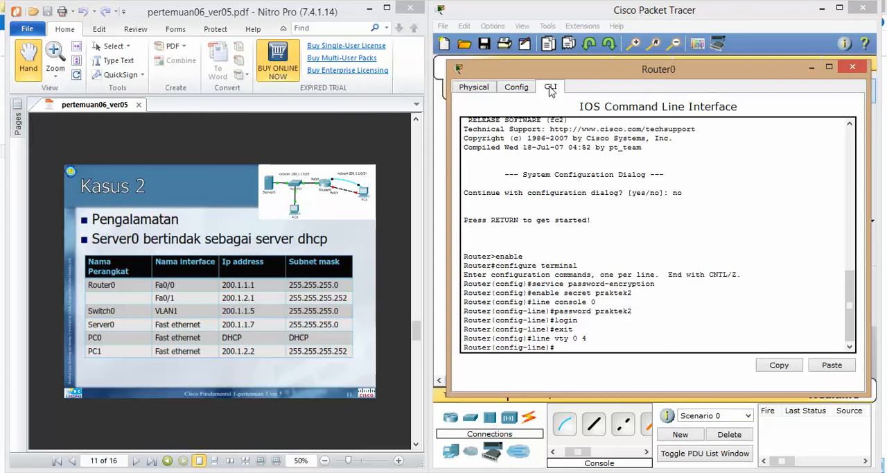
type("password praktek2")
key("Return")
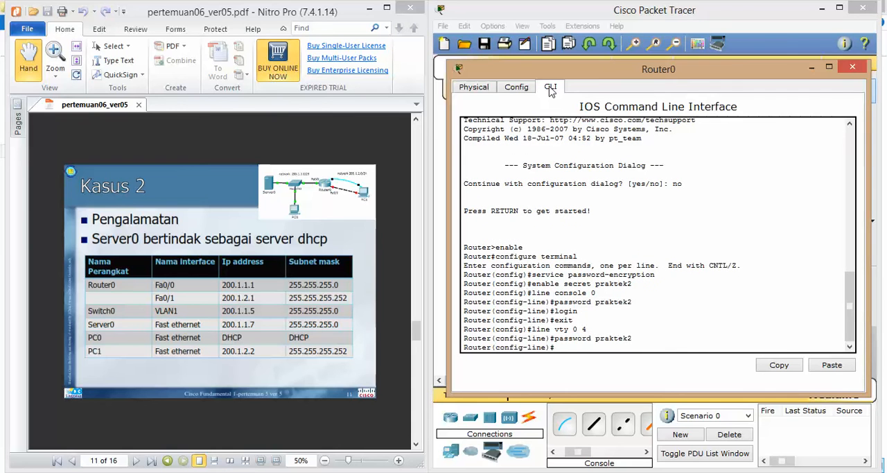
type("login")
key("Return")
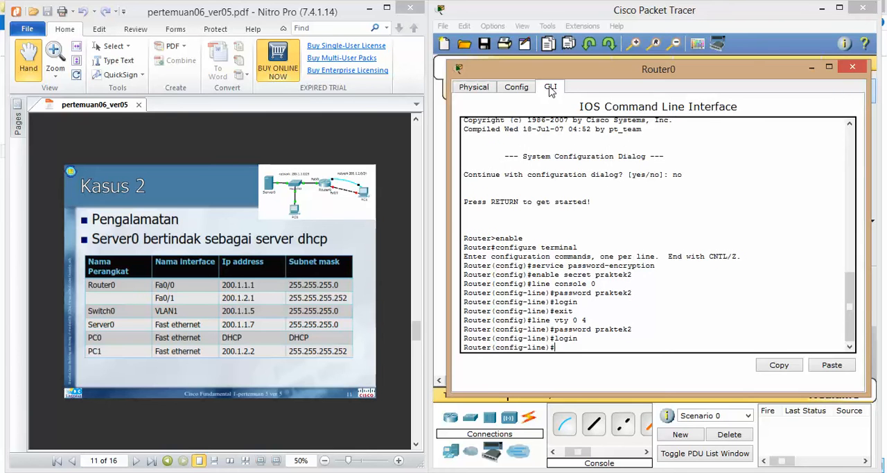
type("exit")
key("Return")
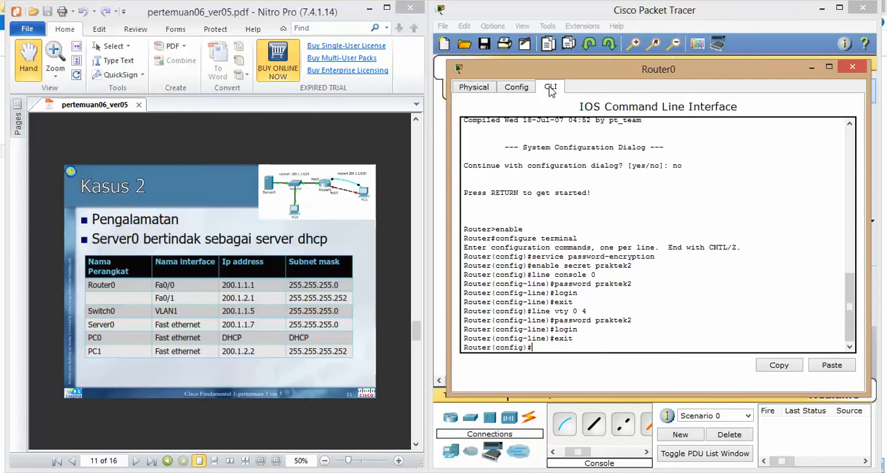
Set Router0's message-of-the-day banner to the ID number, using # as the delimiter
type("banner motd #1212504623")
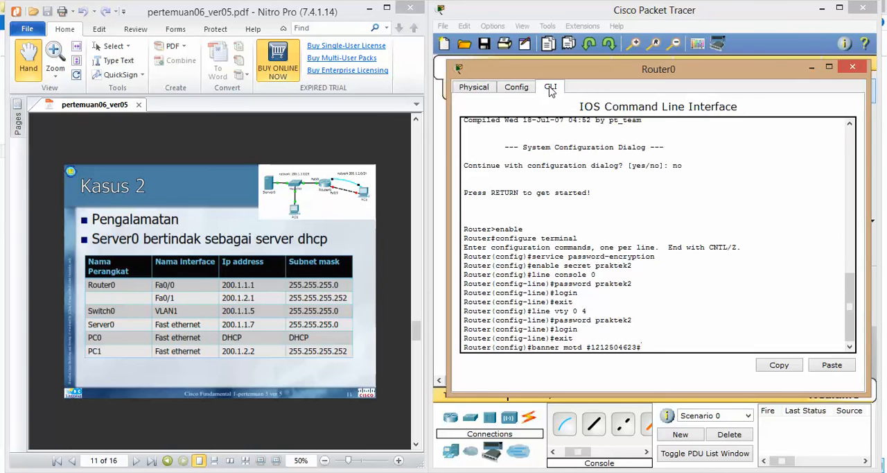
type("#")
key("Return")
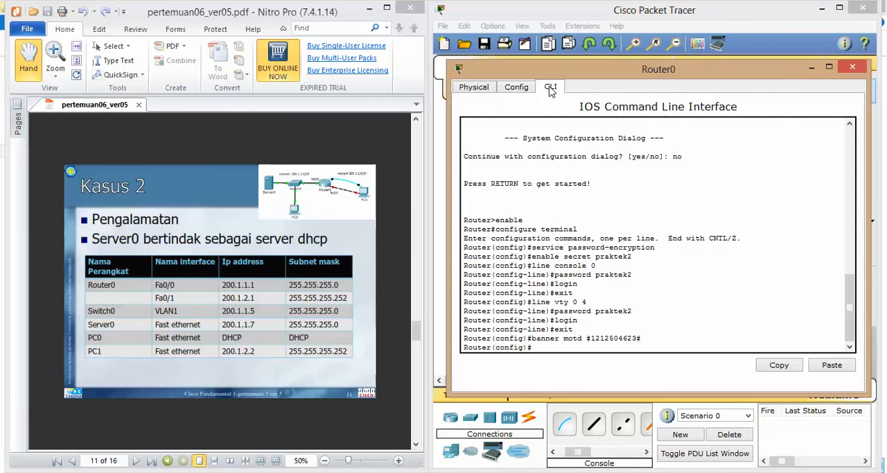
Assign IP address 200.1.1.1 with subnet mask 255.255.255.0 to Router0's fa0/0 interface
type("interface fa0/0")
key("Return")
type("ip address")
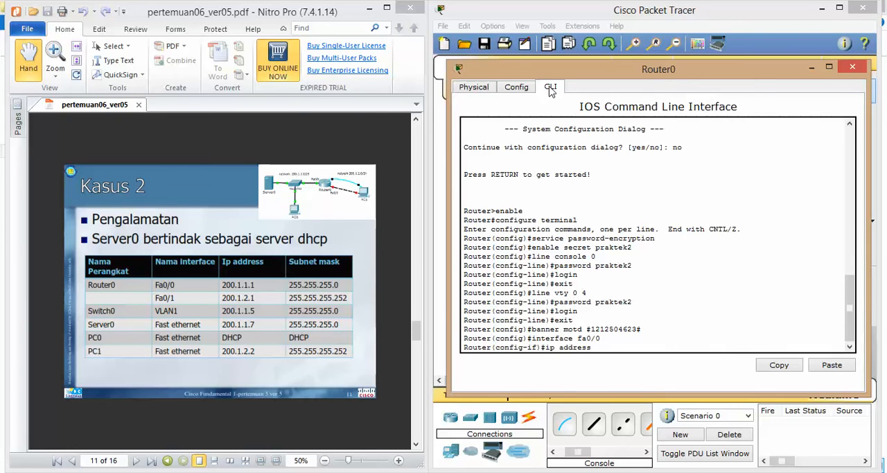
type("00.1.1.1 255.255.255.0")
key("Return")
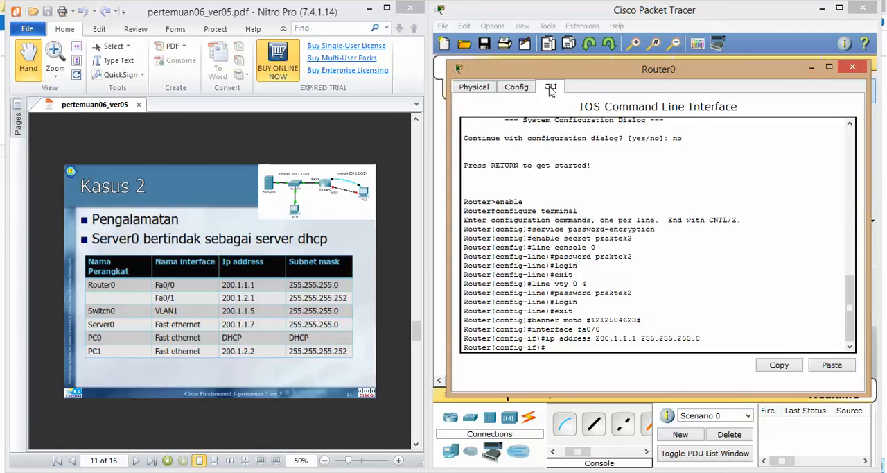
Enable Router0's fa0/0 interface with no shutdown and return to global configuration mode
type("no shutdown")
key("Return")
key("Return")
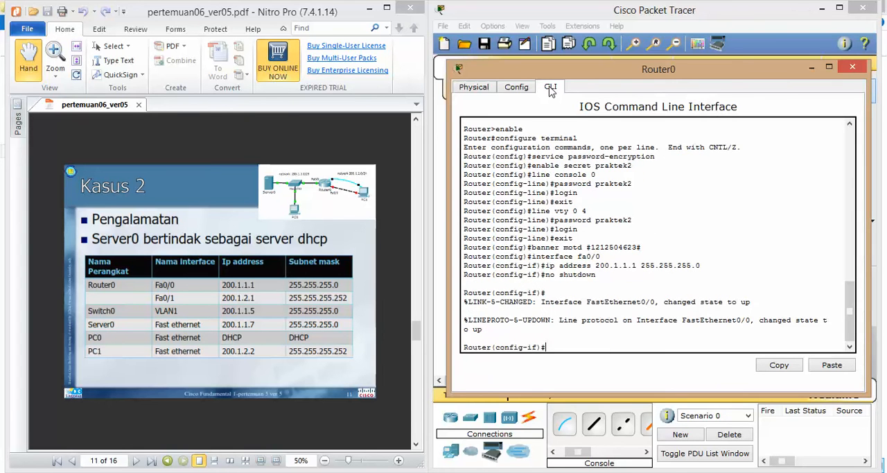
type("exit")
key("Return")
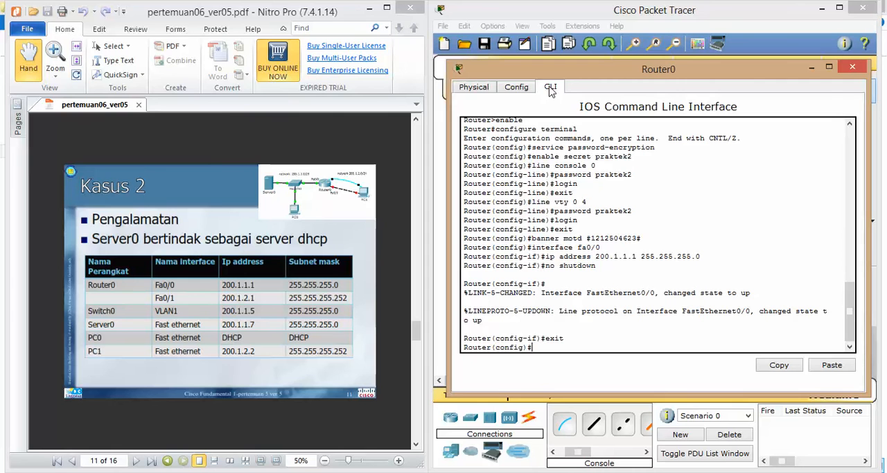
Assign IP address 200.1.2.1 with subnet mask 255.255.255.252 to Router0's fa0/1 interface
type("interface fa0/1")
key("Return")
type("ip address")
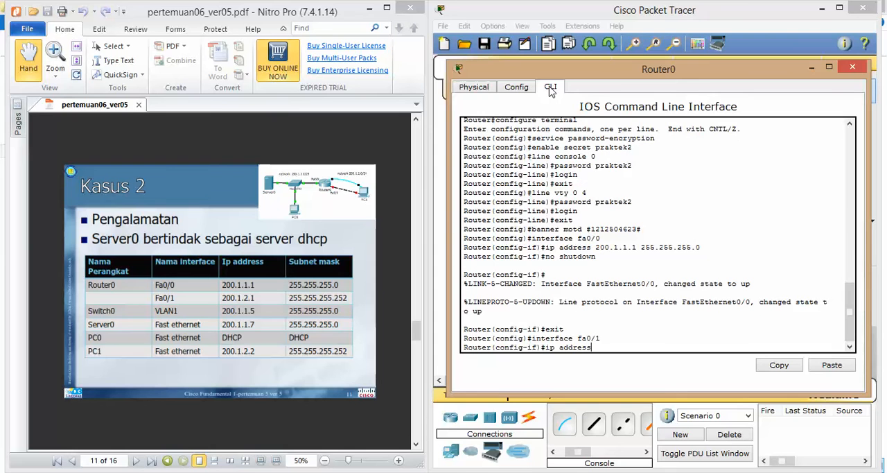
type(" 200.1.2.1 255.255.255.252")
key("Return")
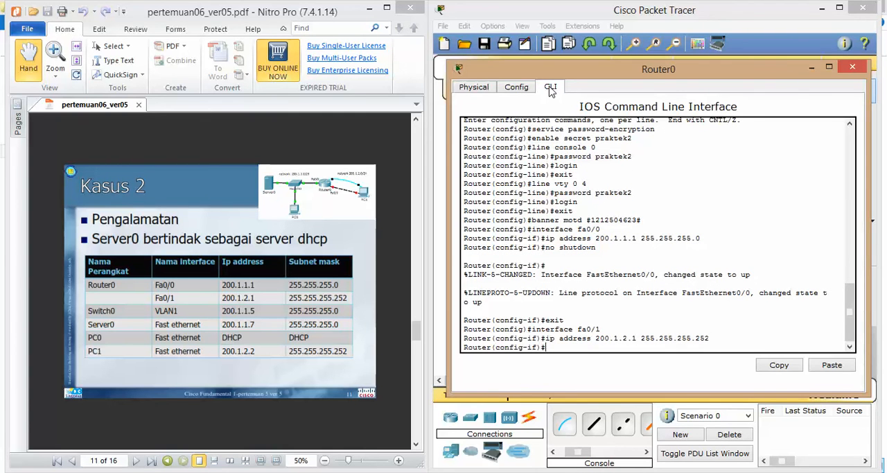
Enable Router0's fa0/1 interface with no shutdown and return to privileged EXEC mode with end
type("shutdown")
key("Return")
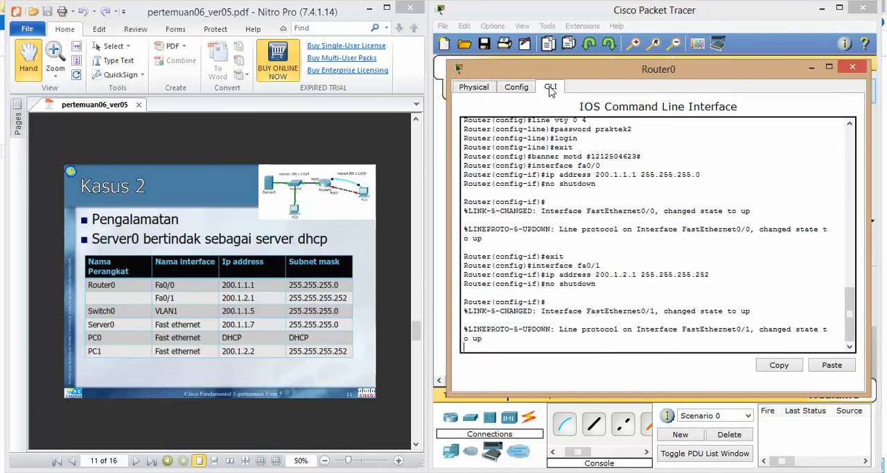
type("ex")
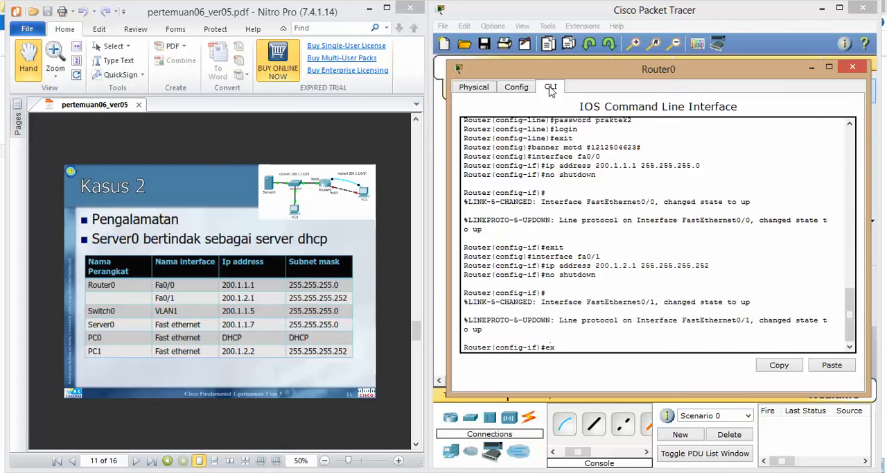
type("i")
key("BackSpace")
key("BackSpace")
type("nd")
key("Return")
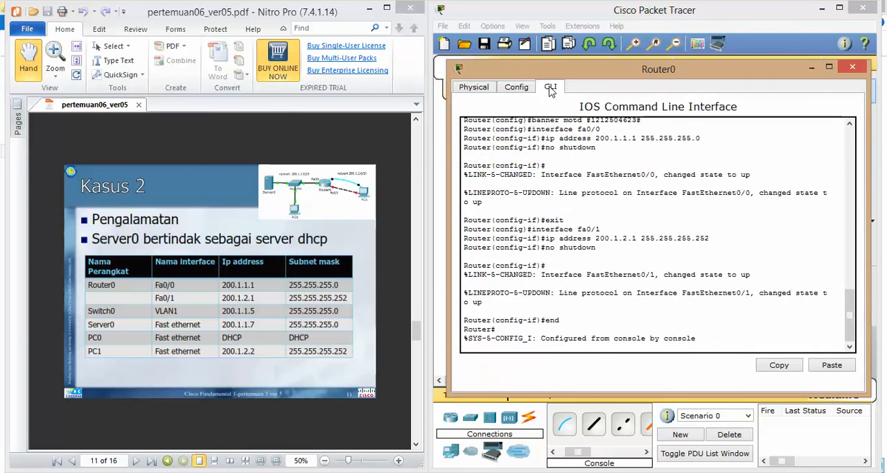
Copy Router0's running configuration to the startup configuration with copy ru st and minimize the router window
type("copy ru st")
key("Return")
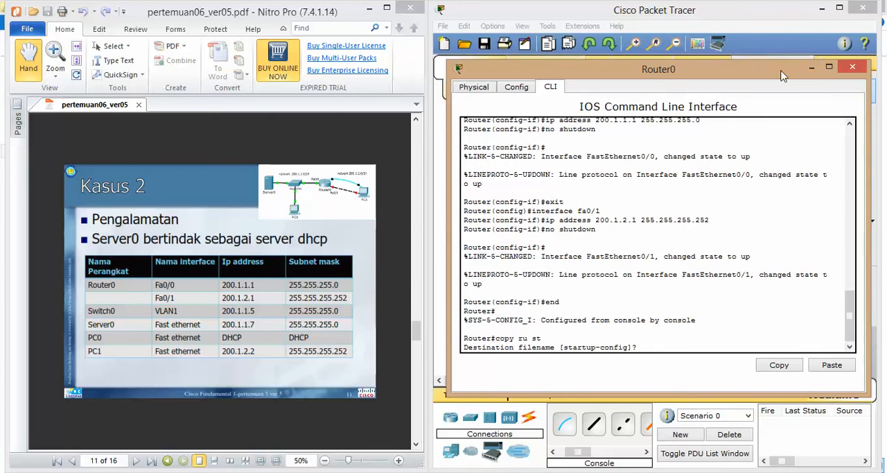
left_click(812, 68)
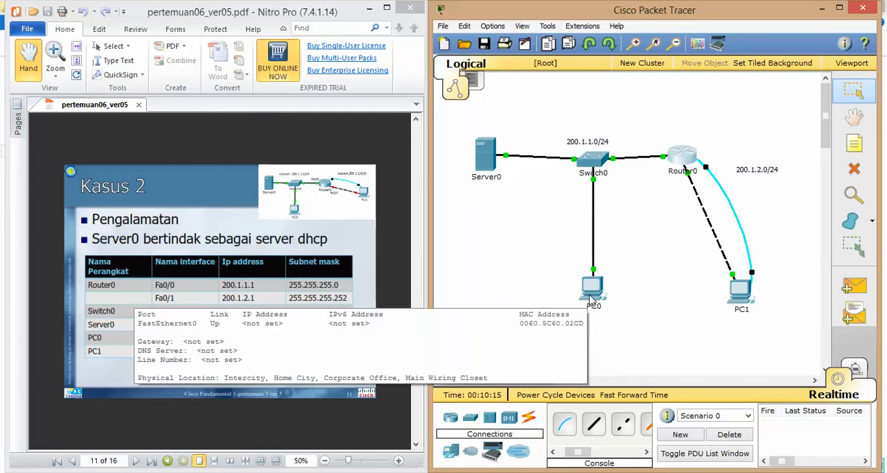
Set PC0's IP configuration to DHCP and close the PC0 window
left_click(591, 298)
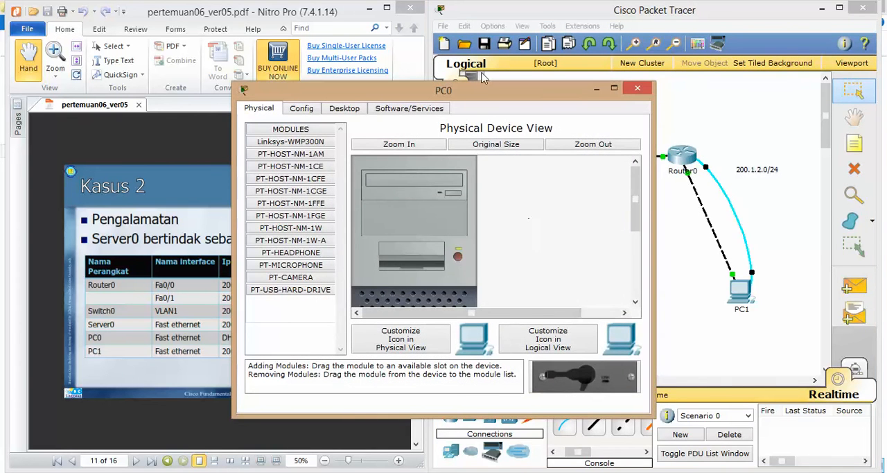
left_click_drag(481, 86, 682, 68)
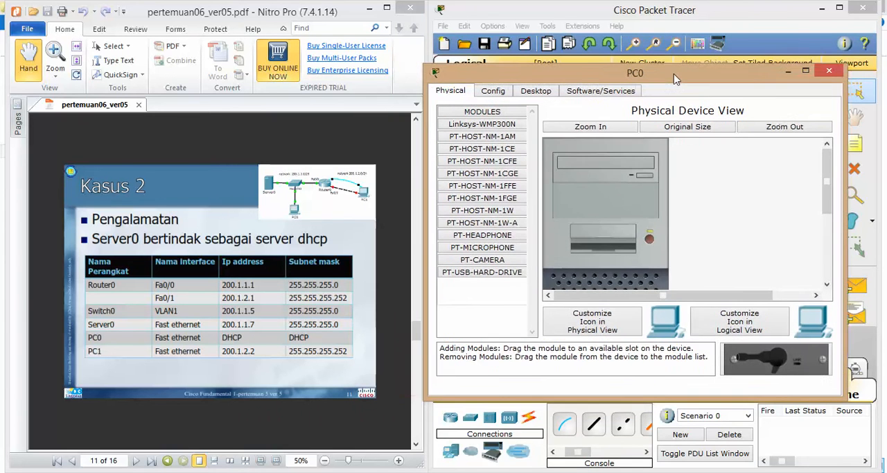
left_click(547, 93)
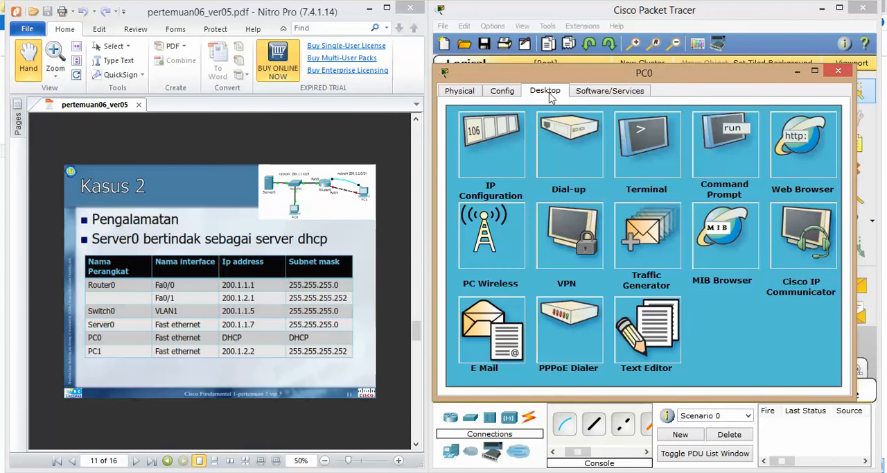
left_click(504, 167)
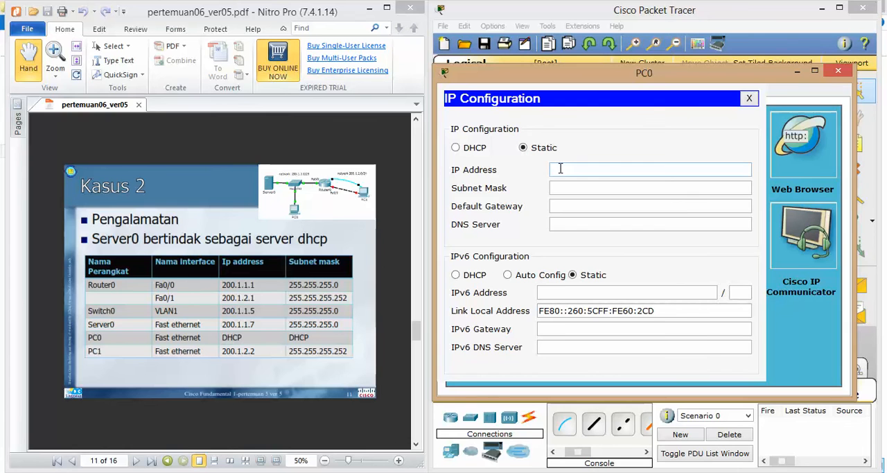
left_click(456, 148)
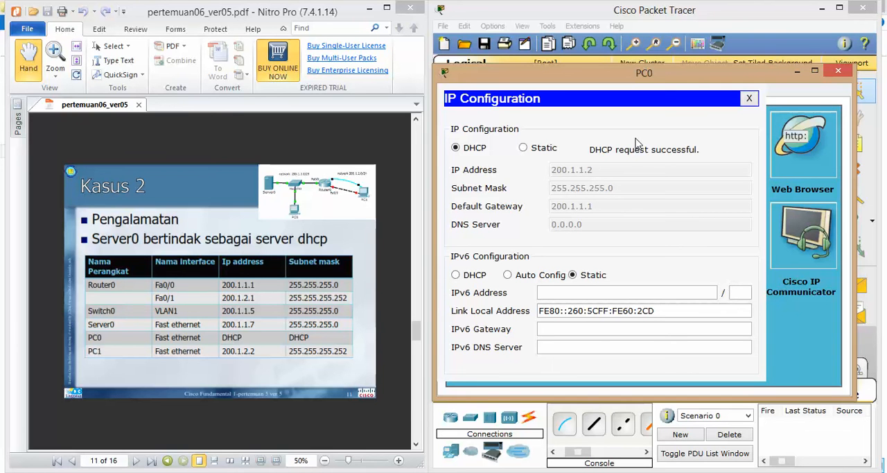
left_click(748, 98)
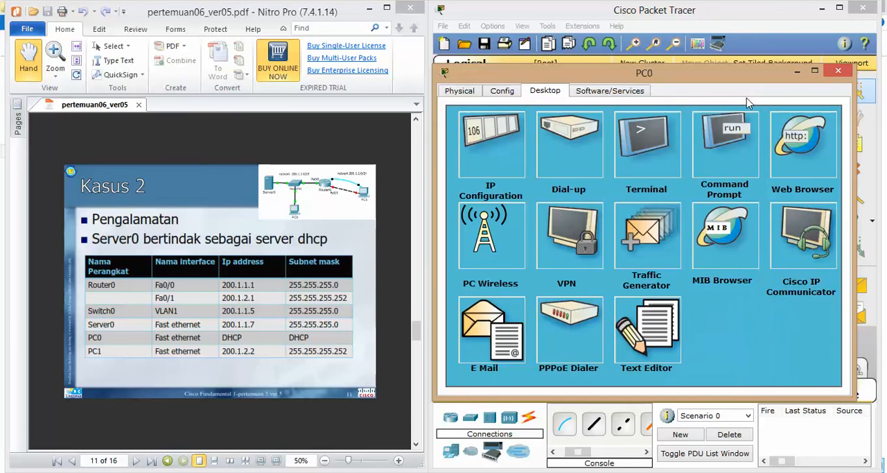
left_click(837, 71)
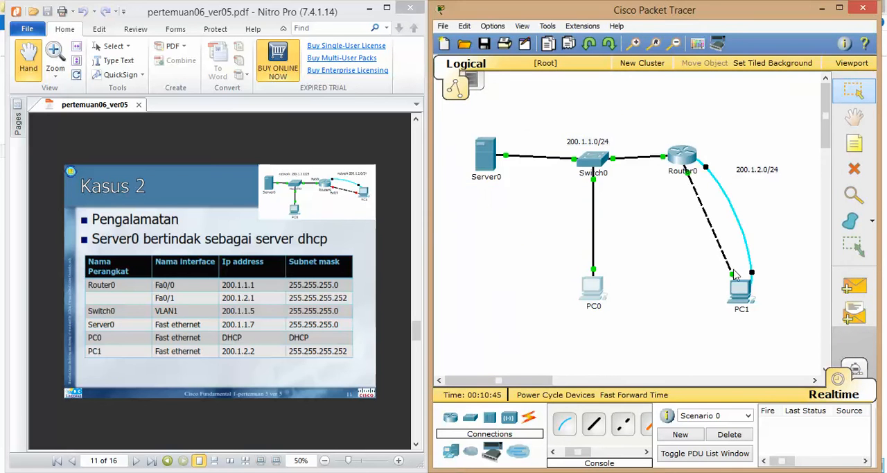
Assign the static IP address 200.1.2.2 to PC1 in its IP configuration
left_click(739, 287)
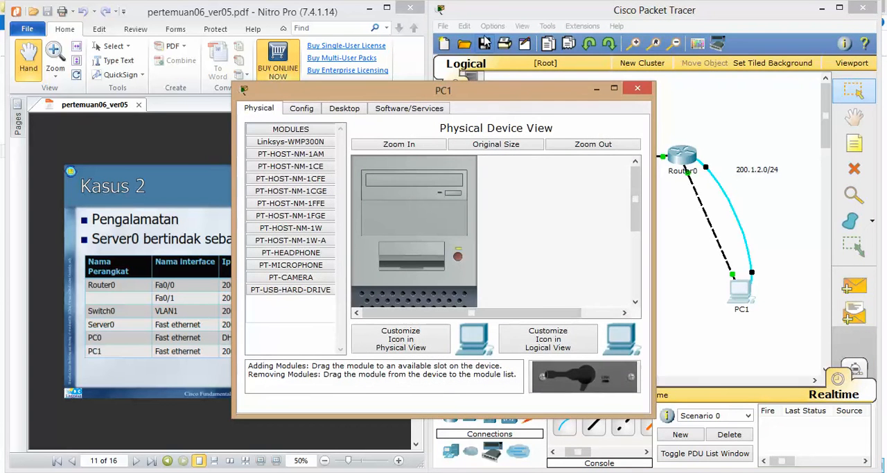
left_click_drag(488, 91, 689, 66)
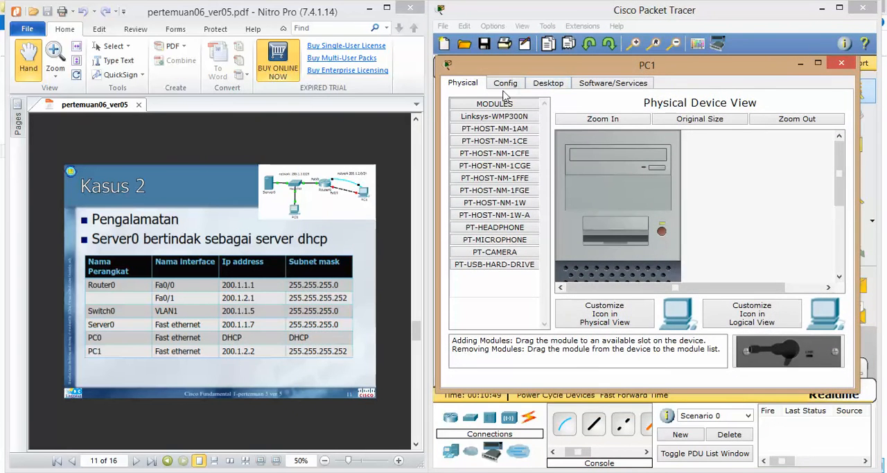
left_click(539, 86)
left_click(498, 148)
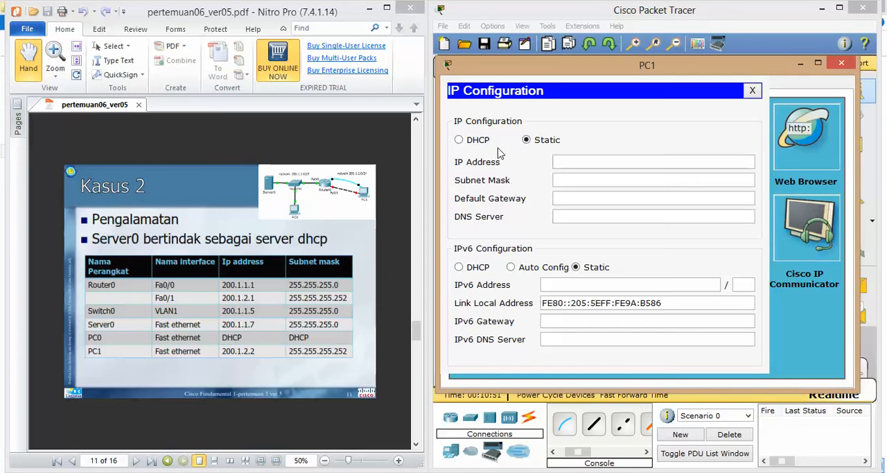
left_click(565, 158)
type("200.1.2.2")
key("Tab")
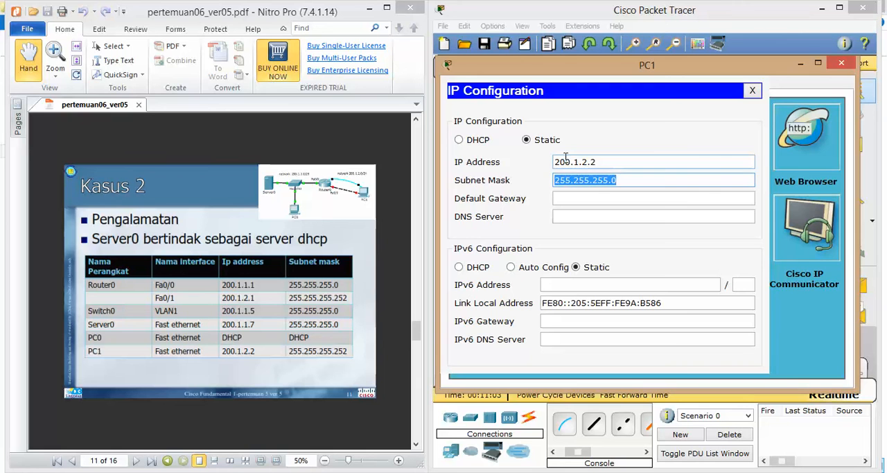
Set PC1's subnet mask to 255.255.255.252 and default gateway to 200.1.2.1, then close its IP configuration
key("Right")
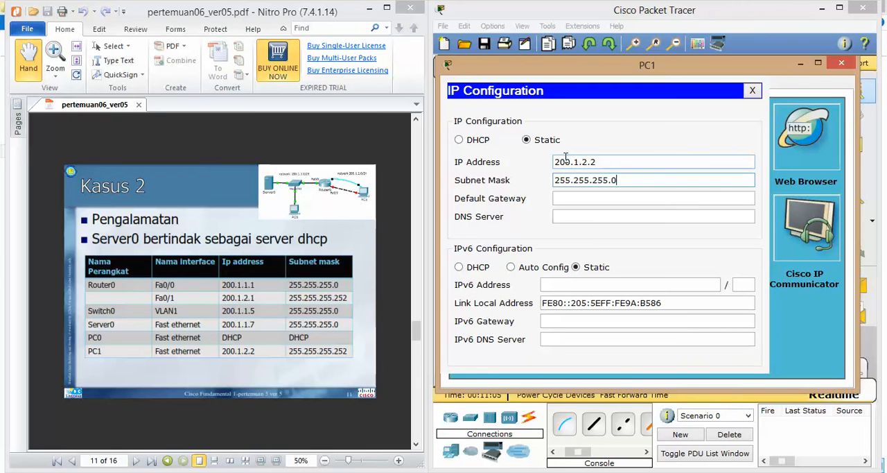
key("BackSpace")
type("252")
key("Tab")
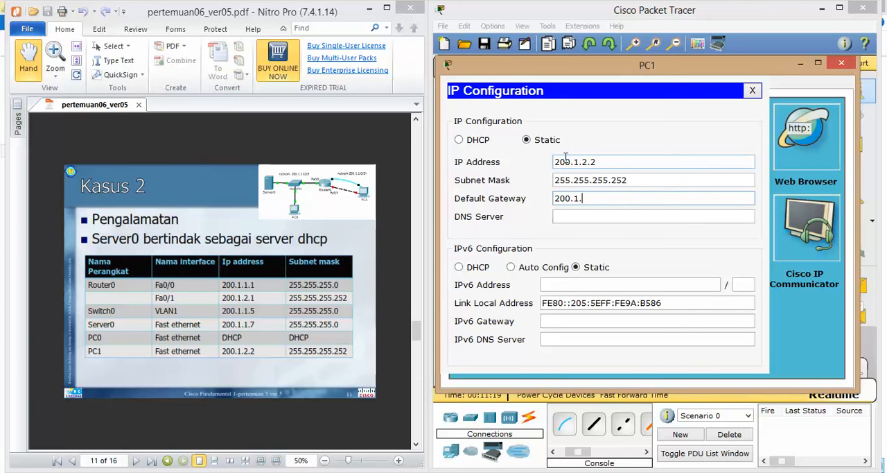
left_click(752, 90)
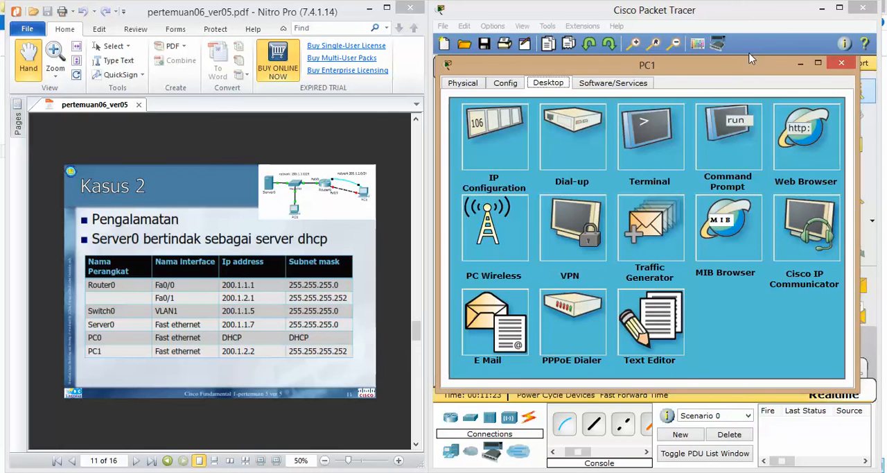
Read the list of required ping tests on page 13 of the PDF and close the PC1 window
left_click_drag(742, 66, 771, 62)
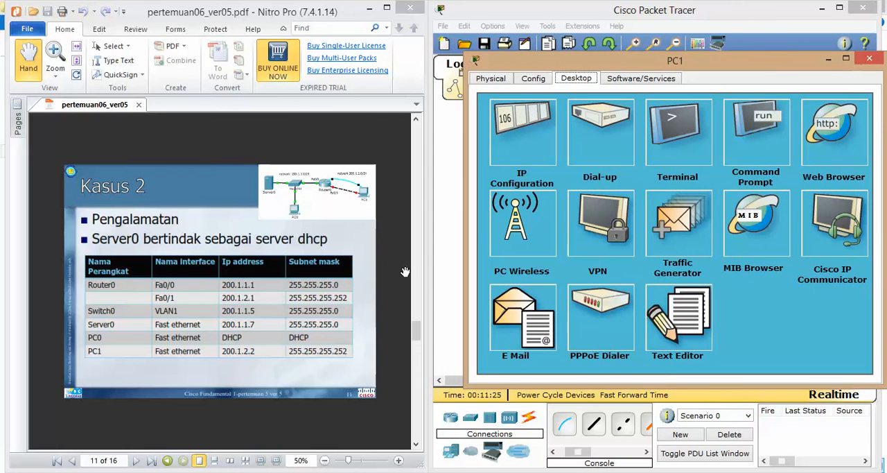
left_click(417, 447)
left_click(418, 447)
left_click(417, 447)
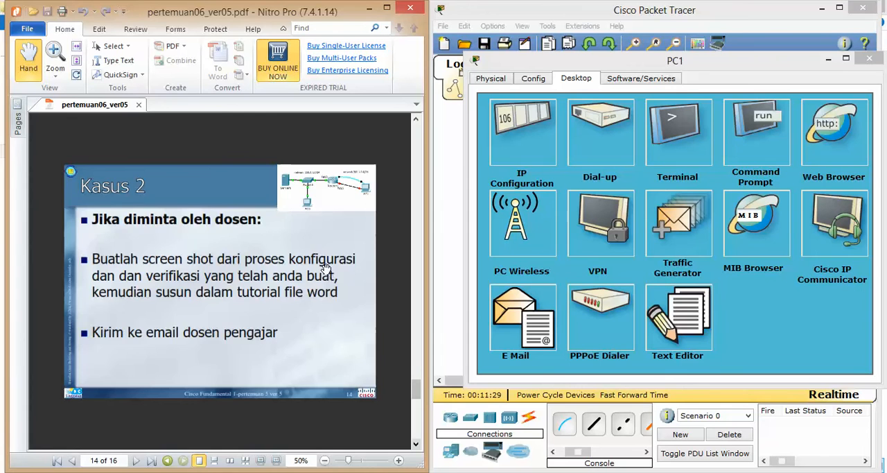
scroll(328, 275, "up", 1)
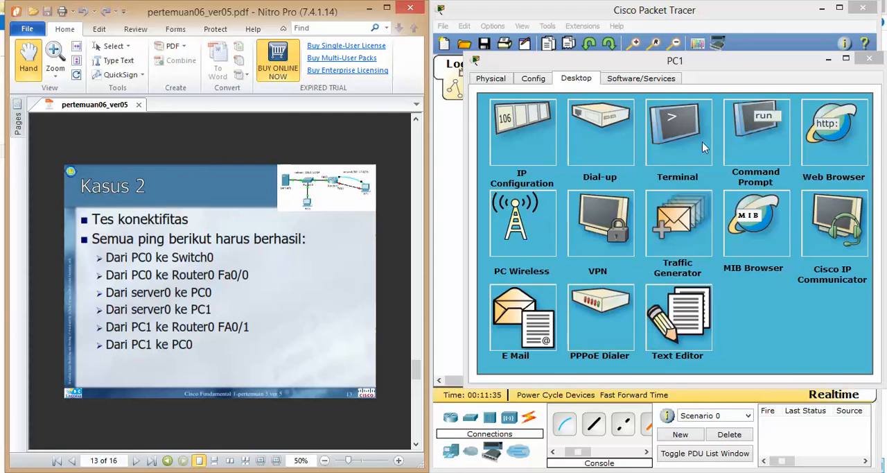
left_click(878, 63)
left_click(870, 59)
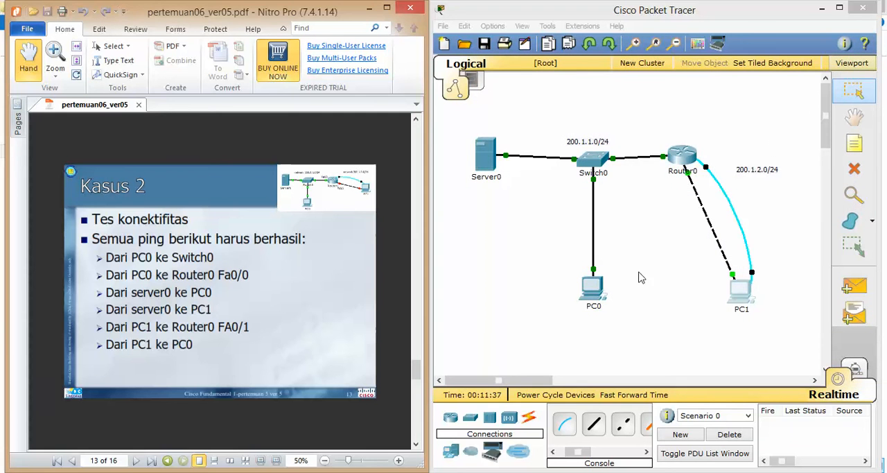
Look up Switch0's address in the PDF table and ping 200.1.1.5 from PC0's command prompt
left_click(586, 300)
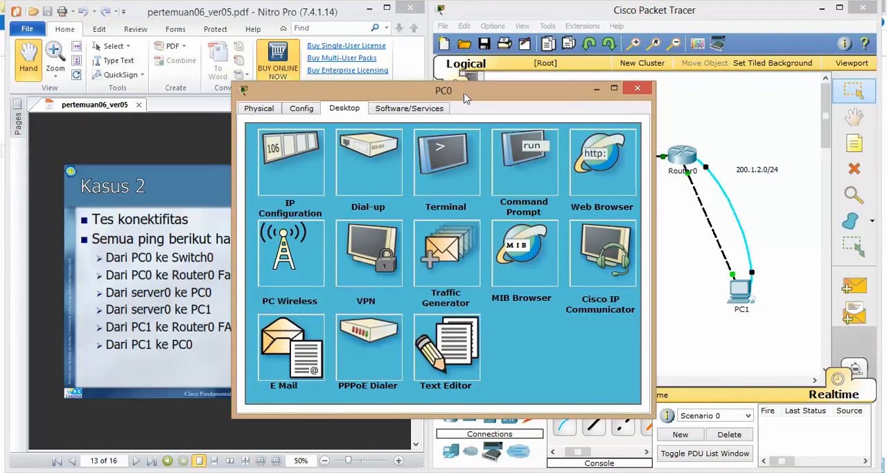
left_click_drag(487, 90, 671, 75)
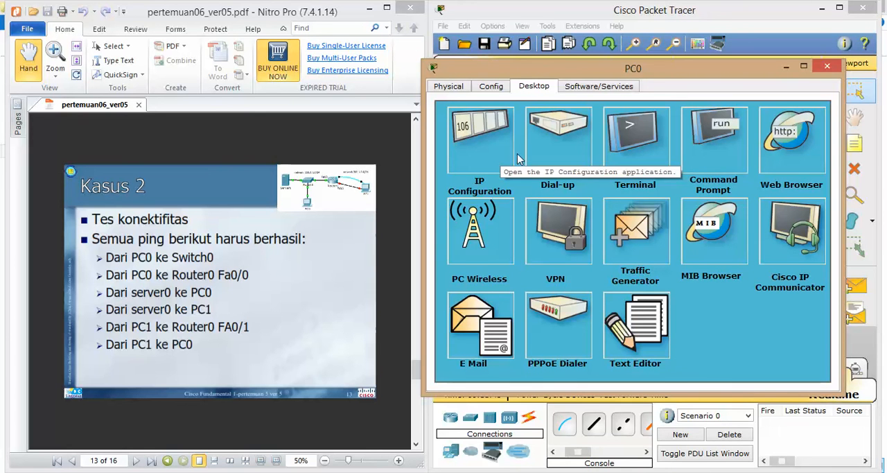
left_click(698, 161)
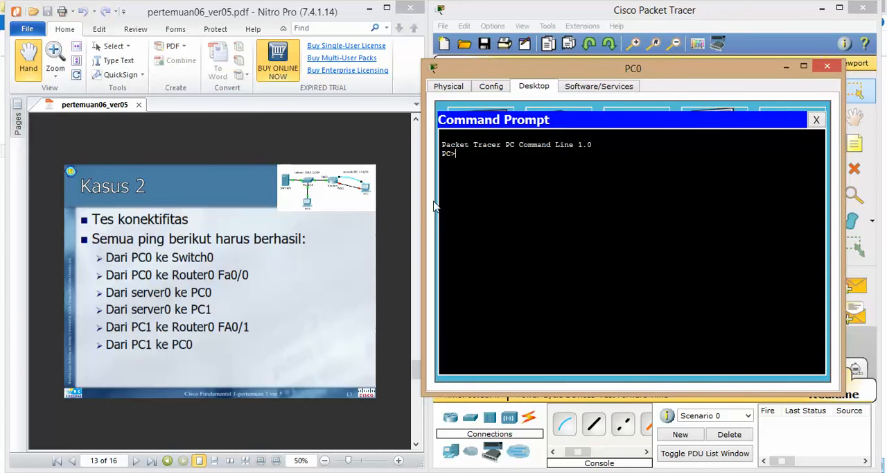
left_click(384, 204)
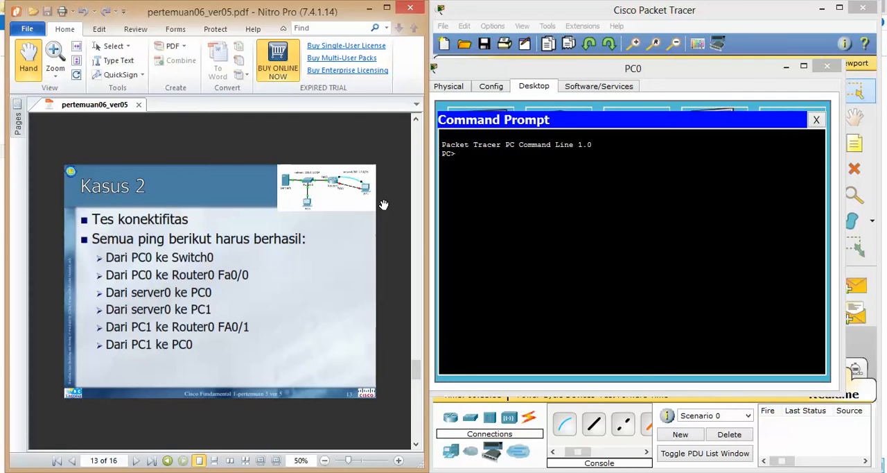
scroll(383, 205, "up", 5)
left_click(584, 234)
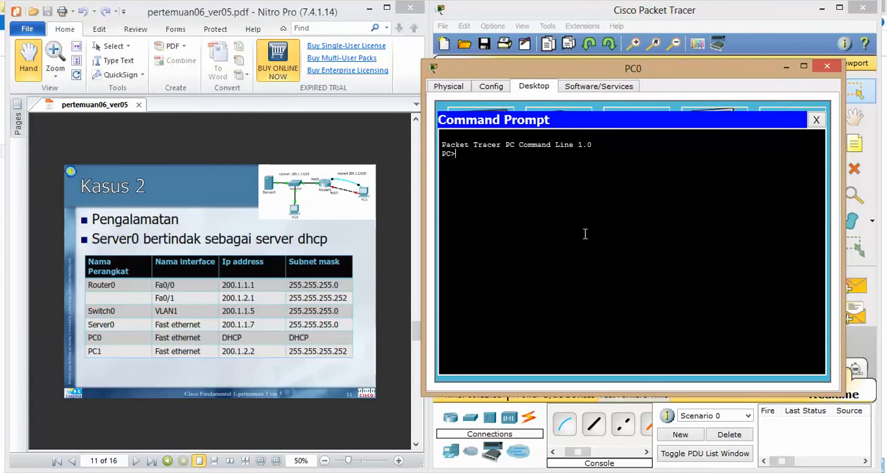
type("ping 200.1.1.5")
key("Return")
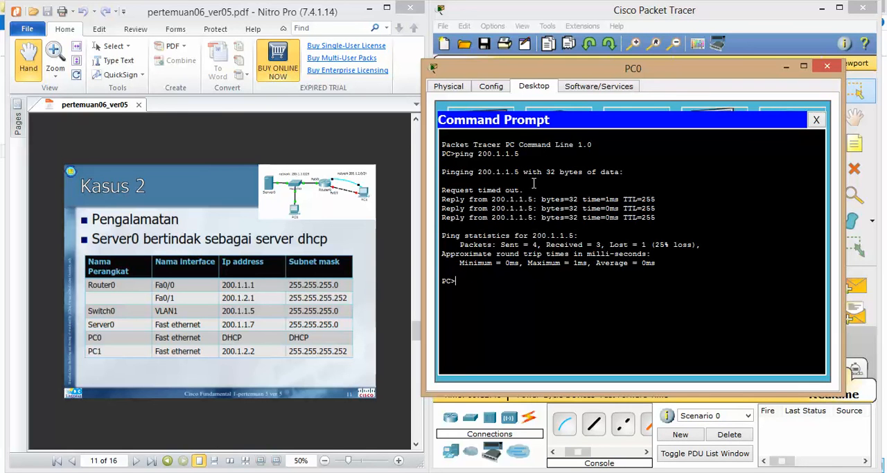
Ping Router0's fa0/0 address 200.1.1.1 from PC0, then close the command prompt and the PC0 window
type("ping 200.1.1.1")
key("Return")
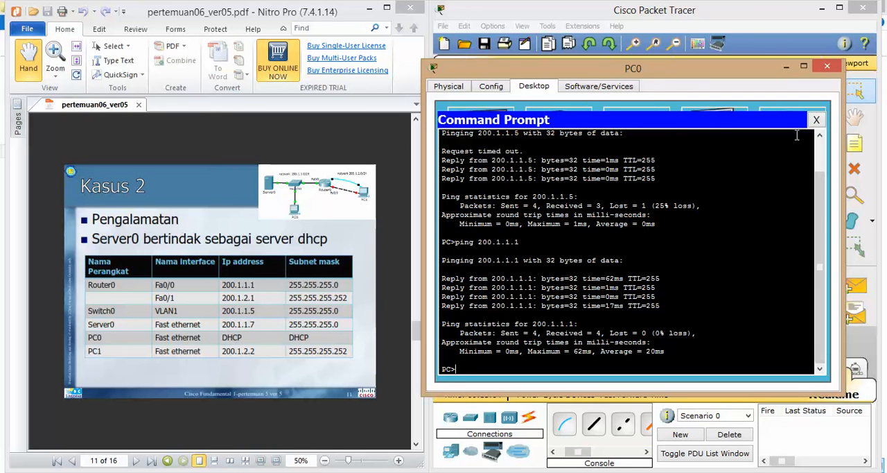
left_click(815, 122)
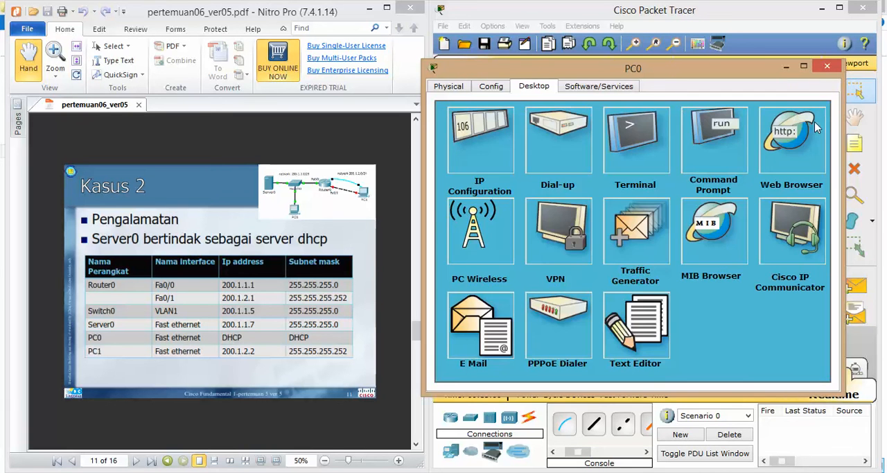
left_click(827, 65)
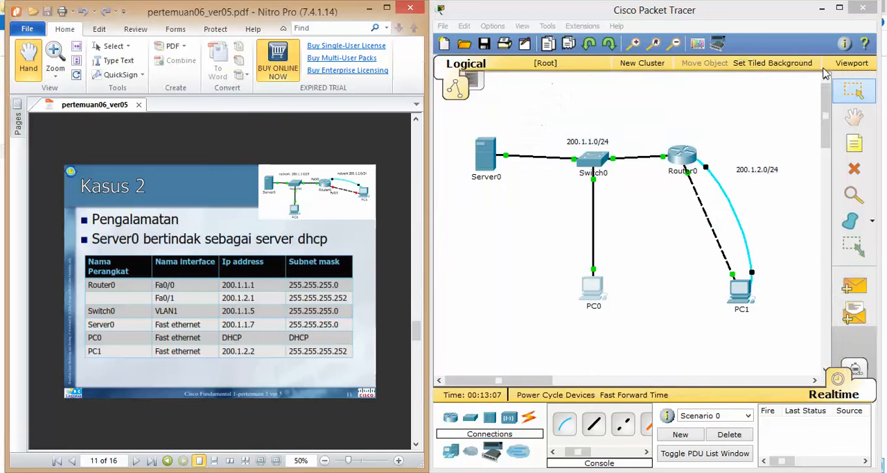
Open PC1's command prompt and ping Router0's fa0/1 address 200.1.2.1
left_click(741, 291)
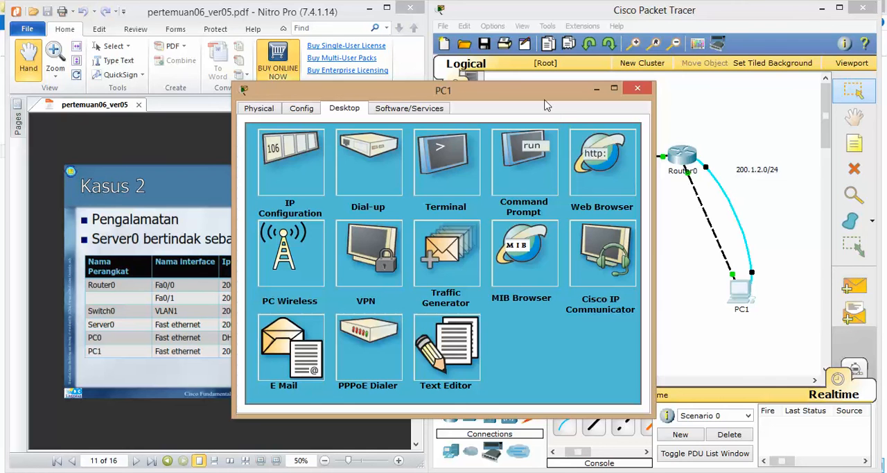
left_click_drag(545, 91, 729, 96)
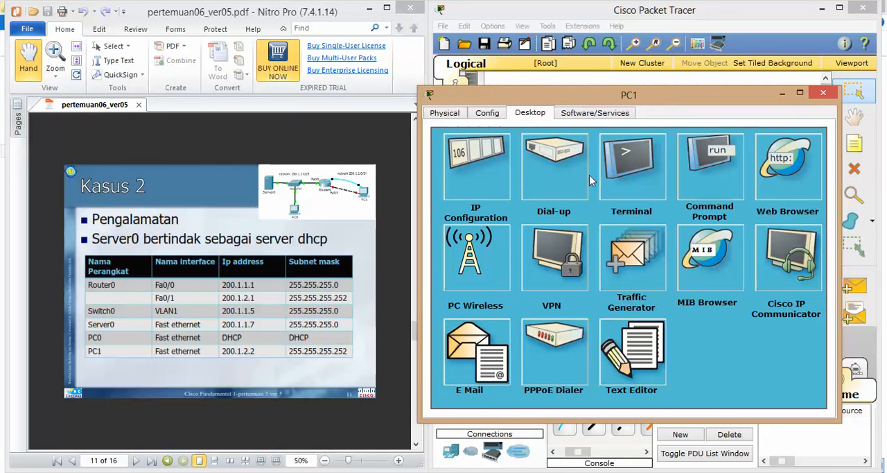
left_click(712, 180)
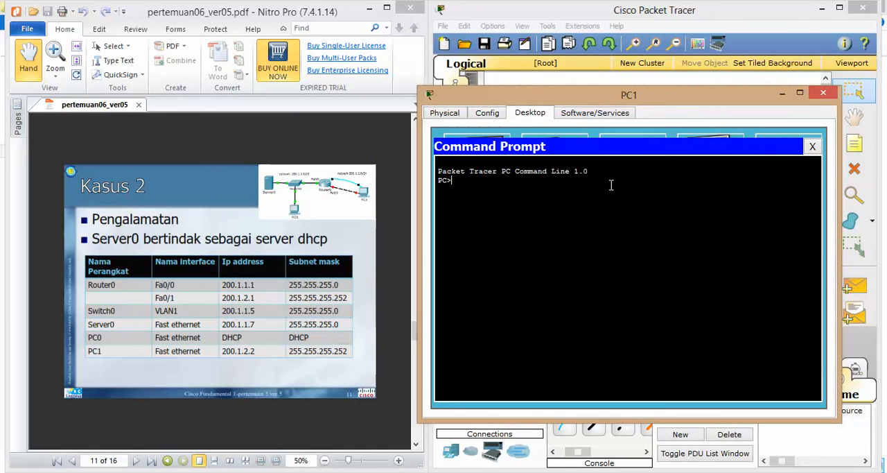
type("ping 200.1.2.1")
key("Return")
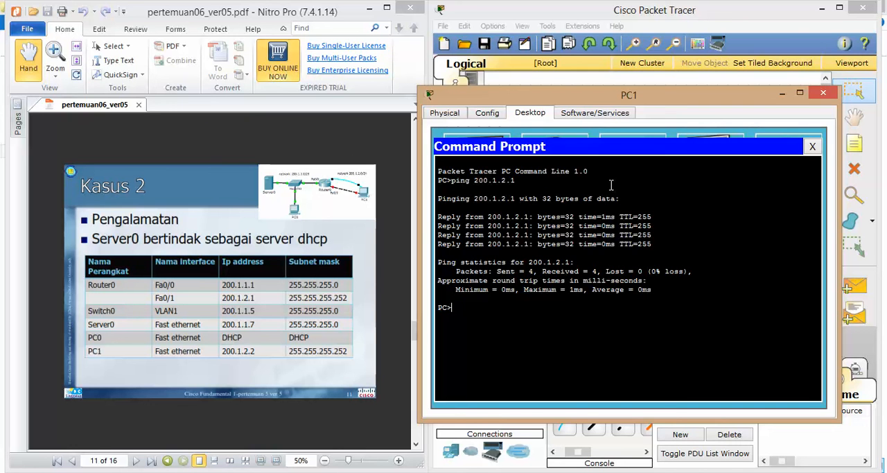
Ping PC0 at 200.1.1.2 from PC1, then put the PC1 window away
type("ping 200.1.1.2")
key("Return")
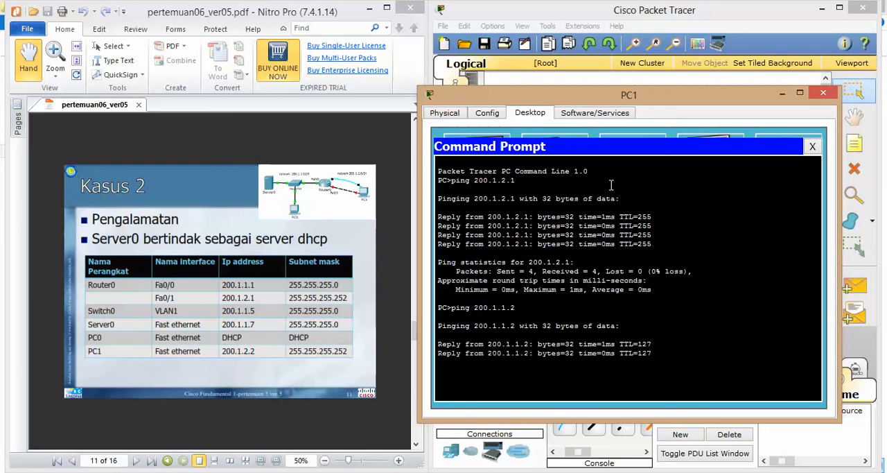
left_click(703, 456)
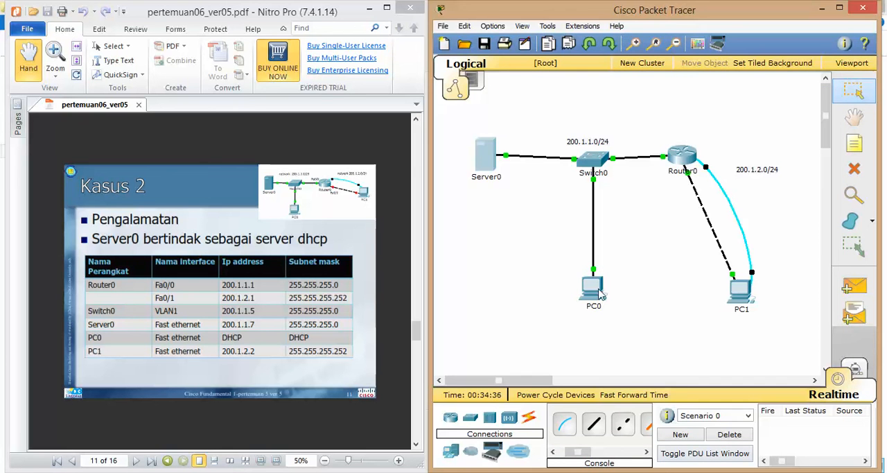
Open Server0's command prompt and ping PC0 at 200.1.1.2
left_click(487, 165)
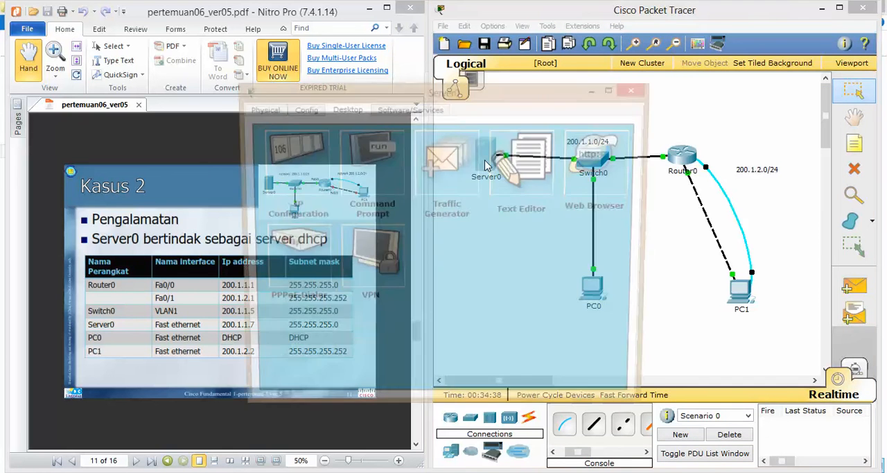
left_click_drag(497, 93, 740, 93)
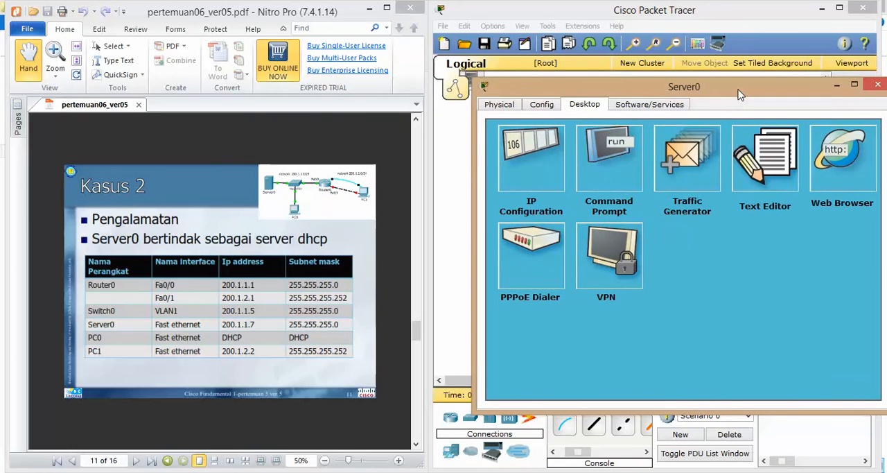
left_click(610, 172)
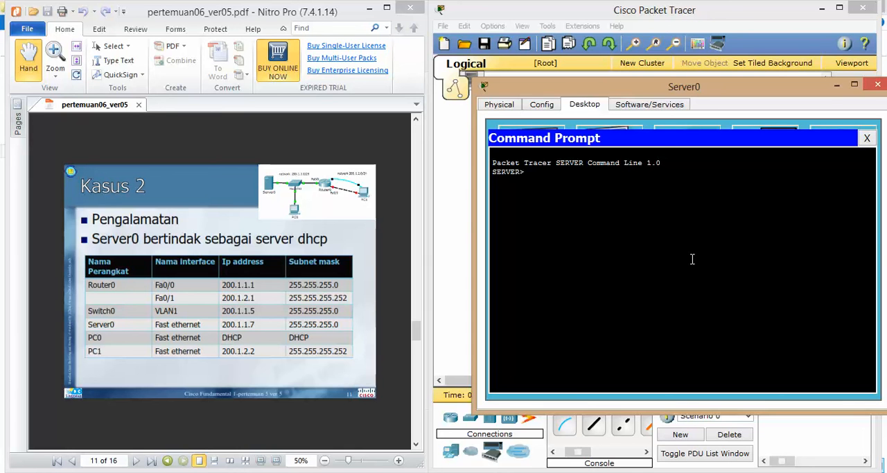
type("ping 200.1.1.2")
key("Return")
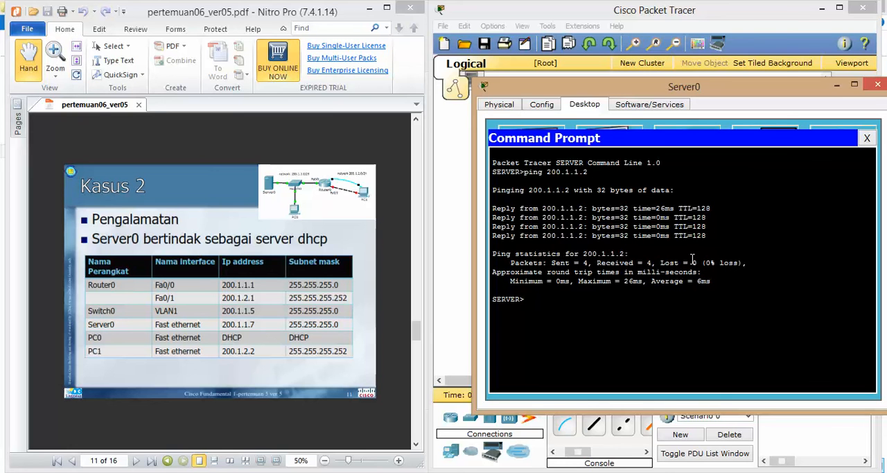
Ping PC1 at 200.1.2.2 from Server0, then minimize the Server0 window
type("ping 200.1.2.2")
key("Return")
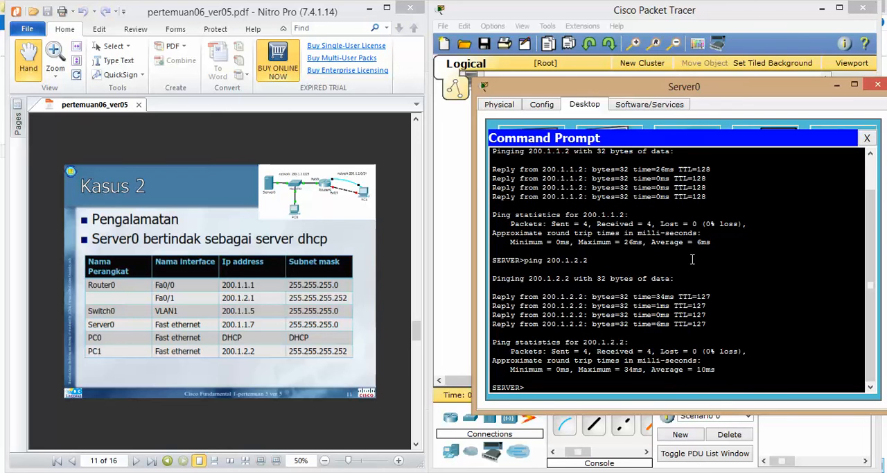
left_click(835, 85)
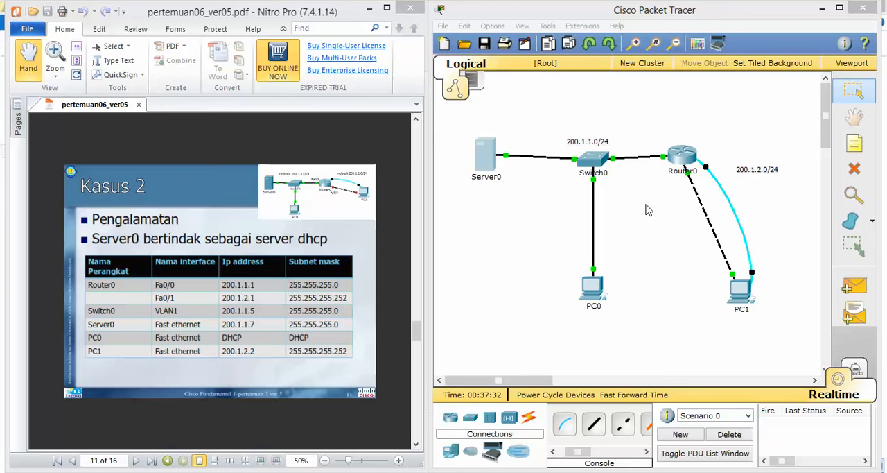
Open Router0's command line, log in with the console password and enter privileged mode with the enable password
left_click(681, 160)
left_click_drag(519, 87, 731, 43)
key("Return")
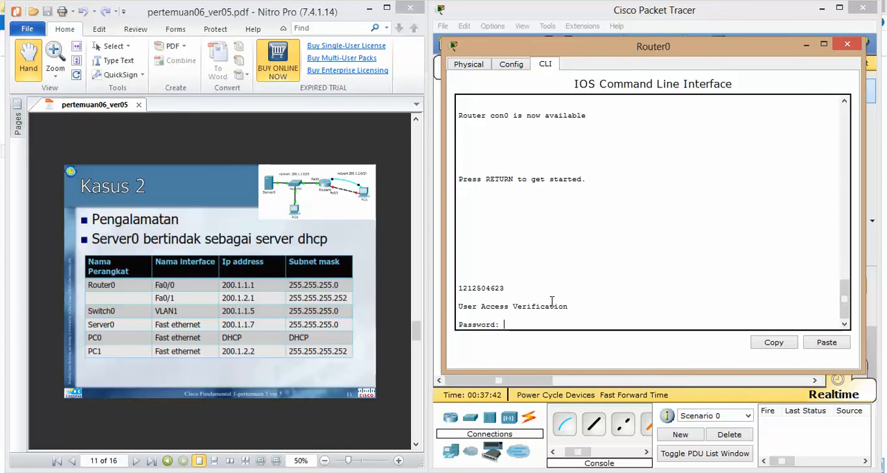
key("Return")
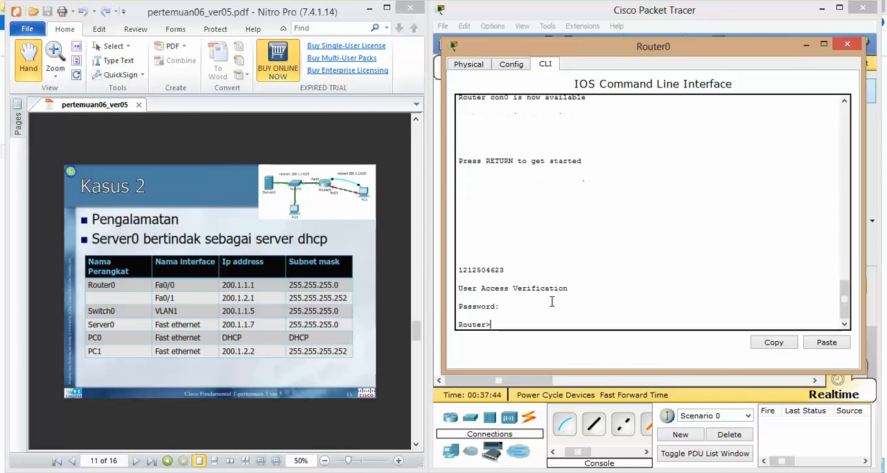
type("ena")
key("Return")
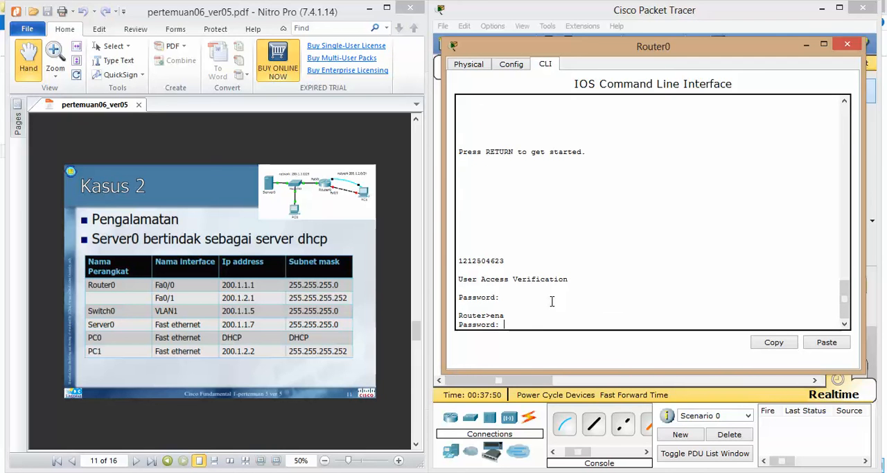
key("Return")
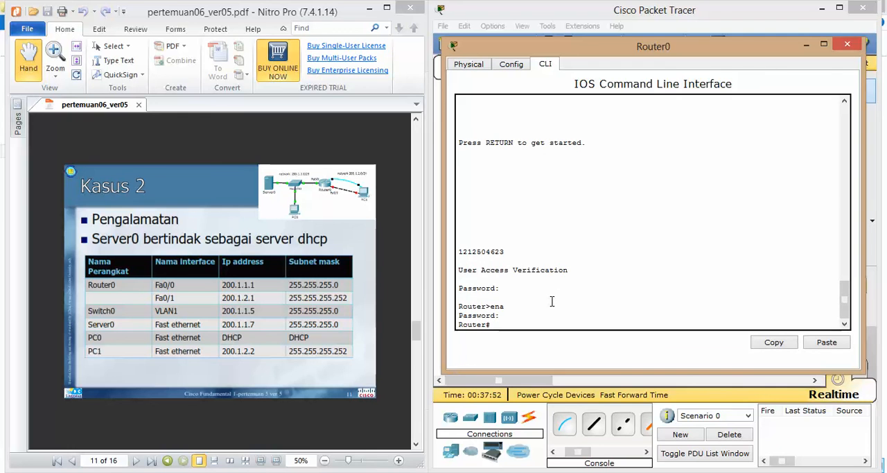
Telnet from Router0 to Switch0 at 200.1.1.5 and log in with the line password
type("telnet 200.1.1.5")
key("Return")
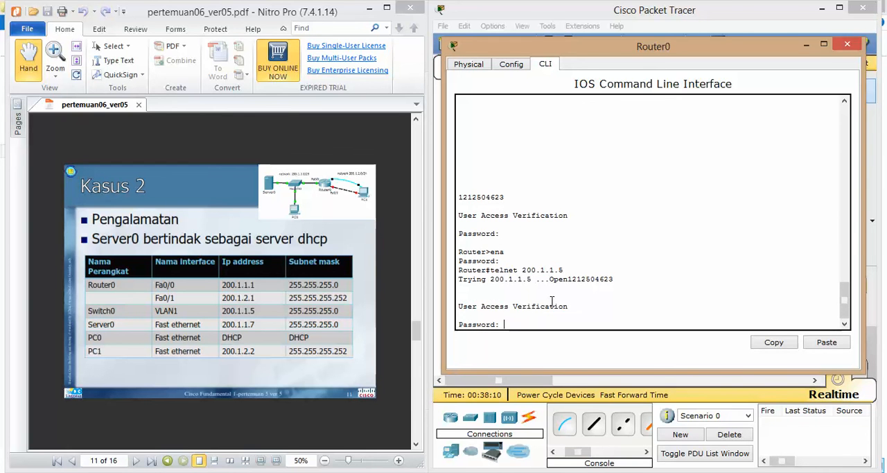
key("Return")
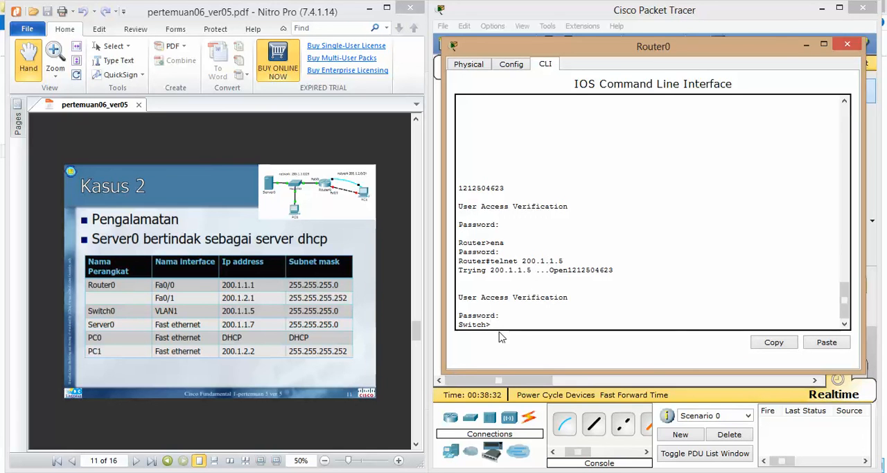
Enter privileged mode on the remote switch with its enable password
type("a")
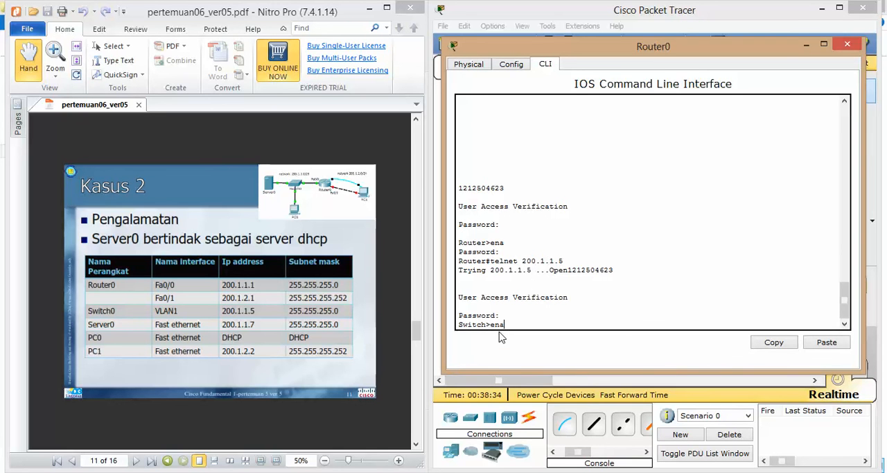
key("Return")
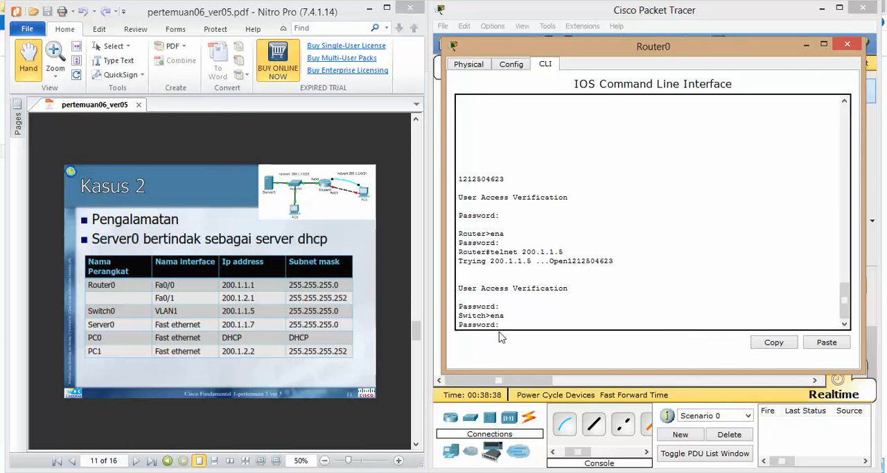
key("Return")
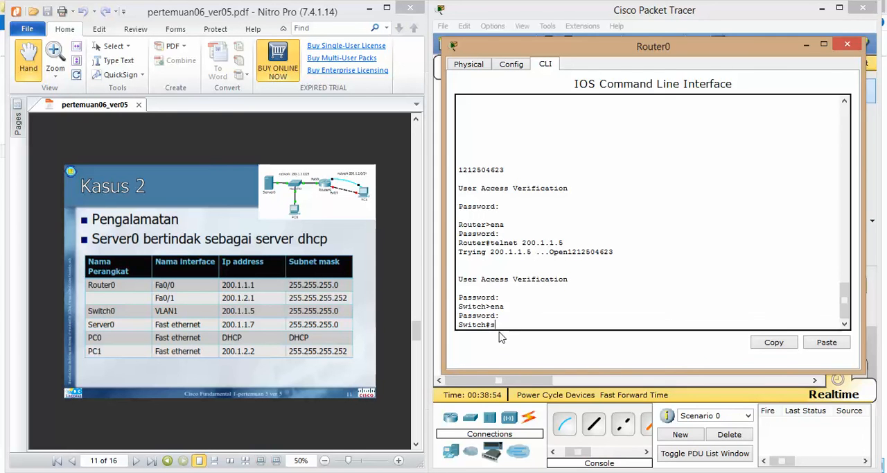
Run show run on the remote switch and page through its running configuration to the end
type("how")
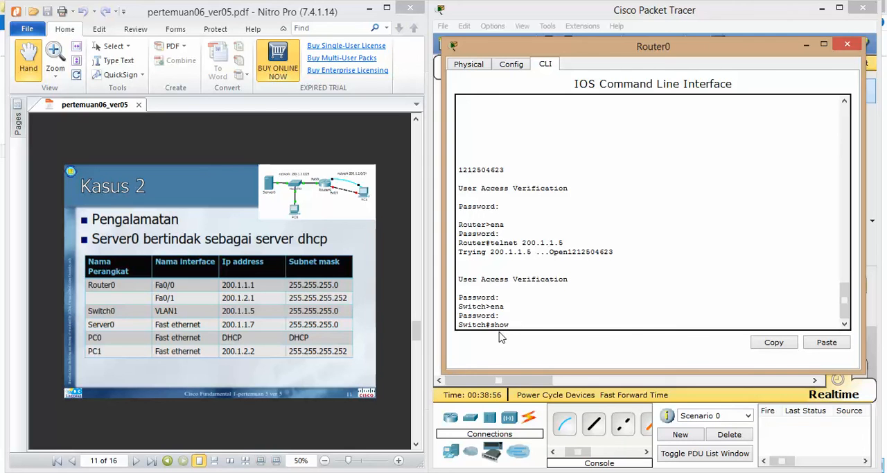
type(" run")
key("Return")
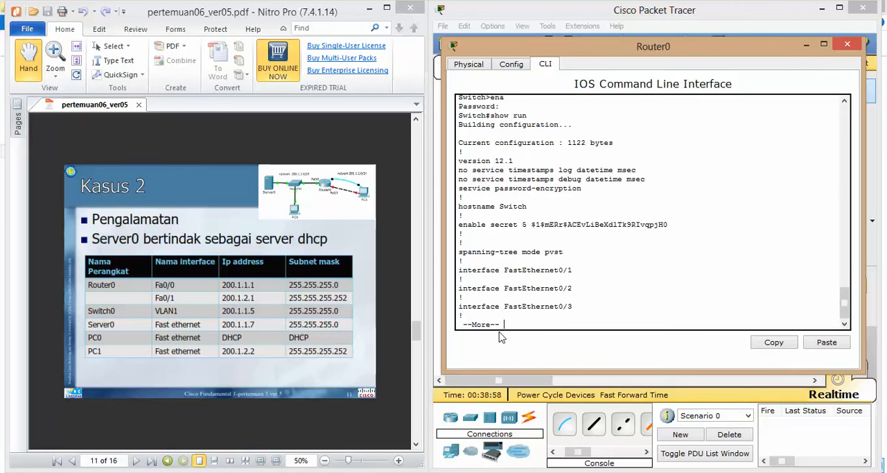
key("Return")
key("Return")
key("Return")
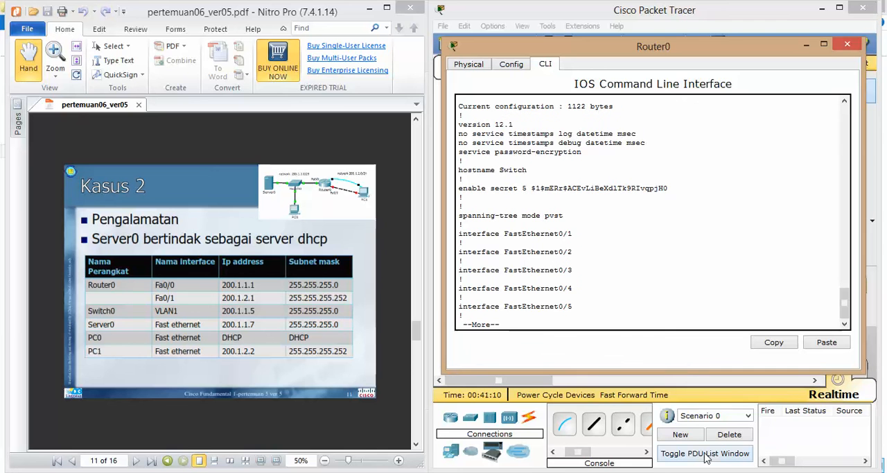
key("Return")
key("Return")
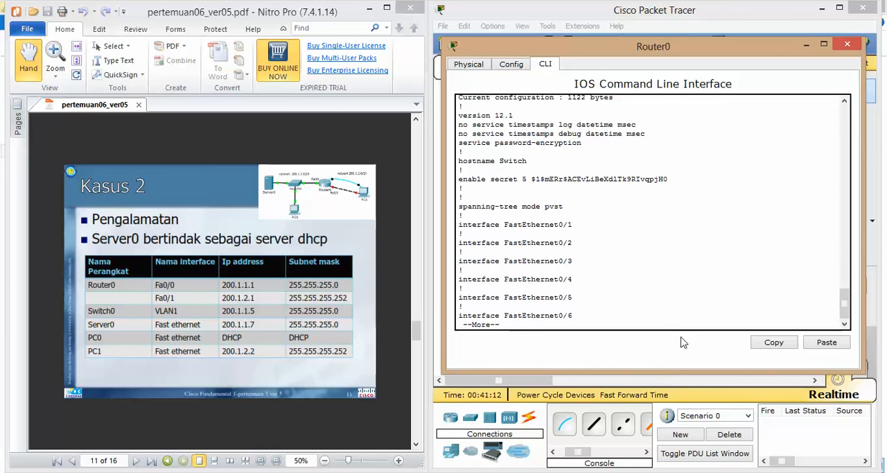
key("space")
key("space")
key("space")
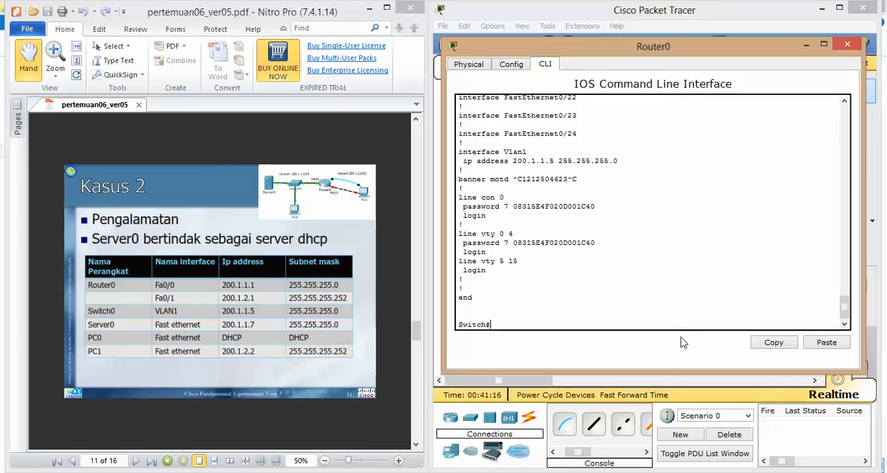
Exit the telnet session back to the Router0 prompt and close the Router0 window
type("exit")
key("Return")
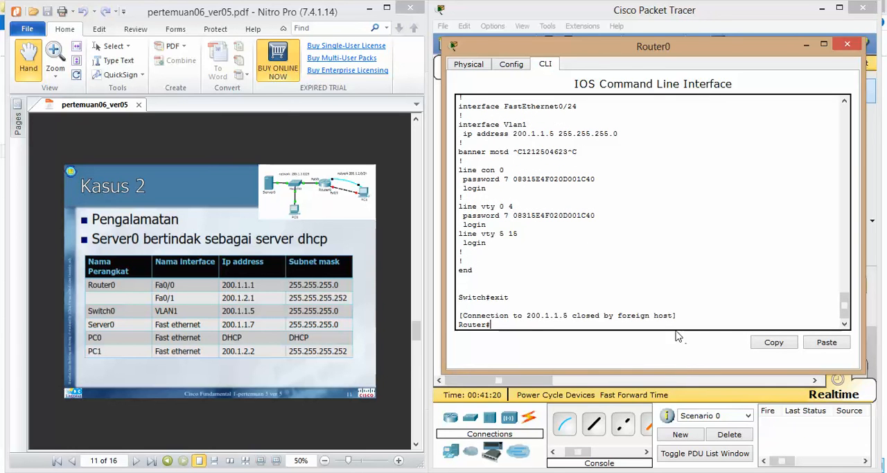
left_click_drag(485, 325, 457, 325)
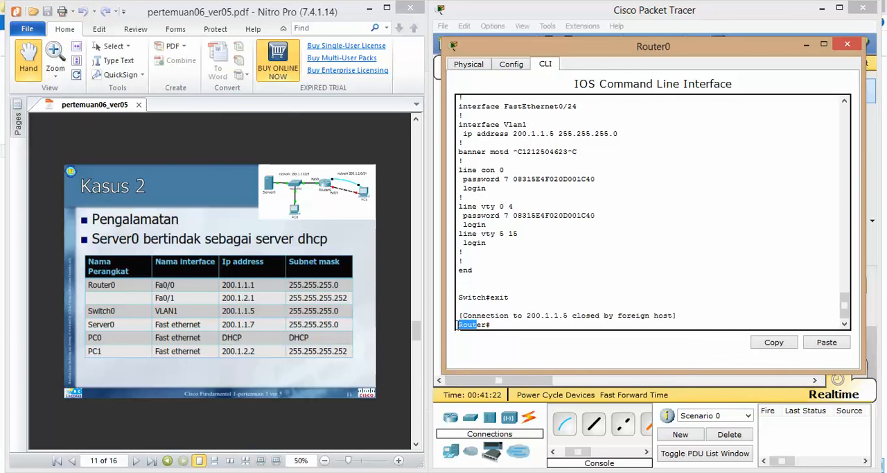
left_click(505, 317)
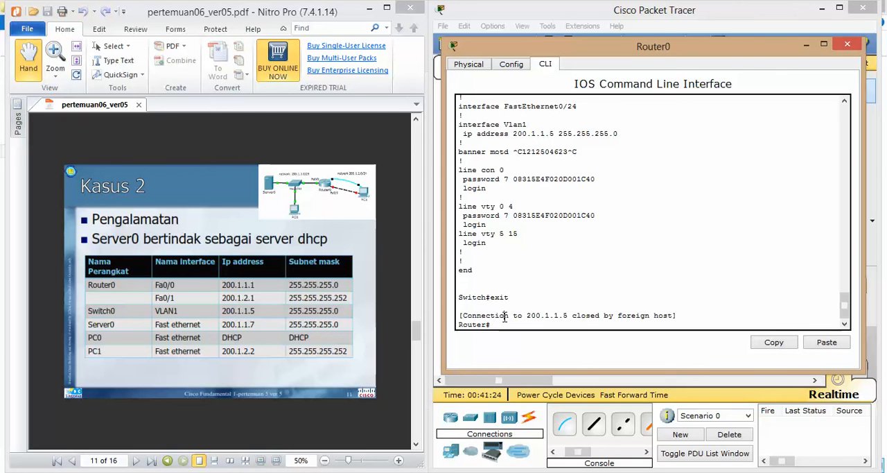
left_click(806, 43)
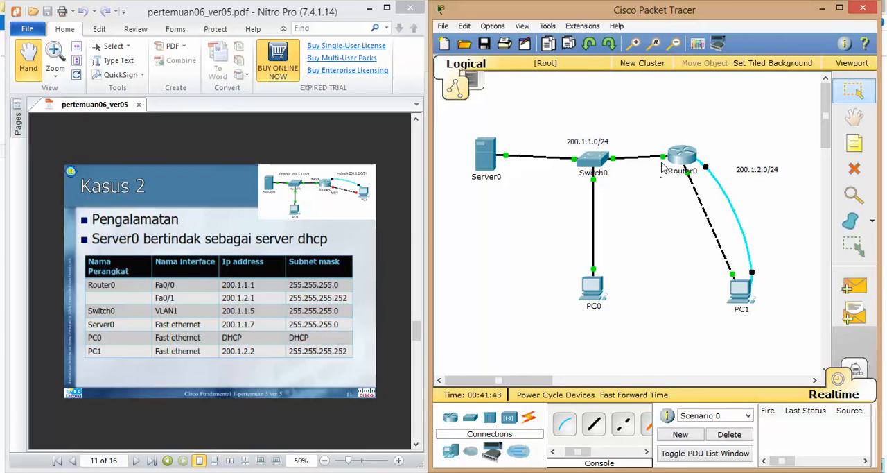
left_click(690, 155)
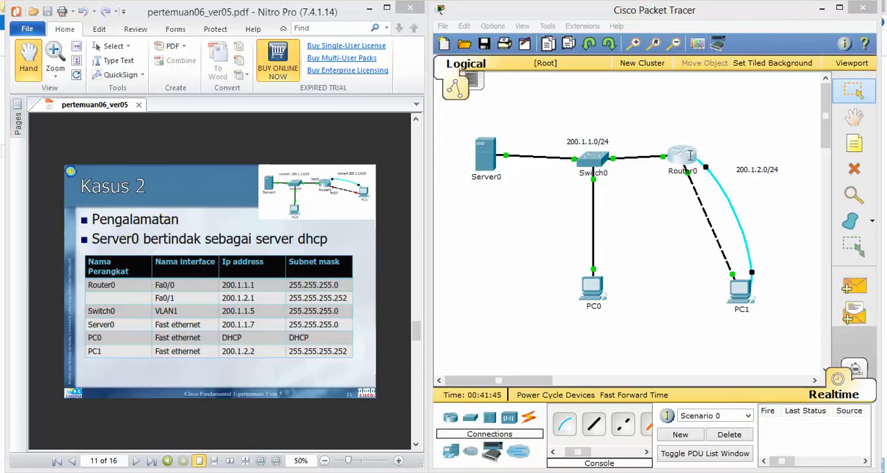
left_click(859, 41)
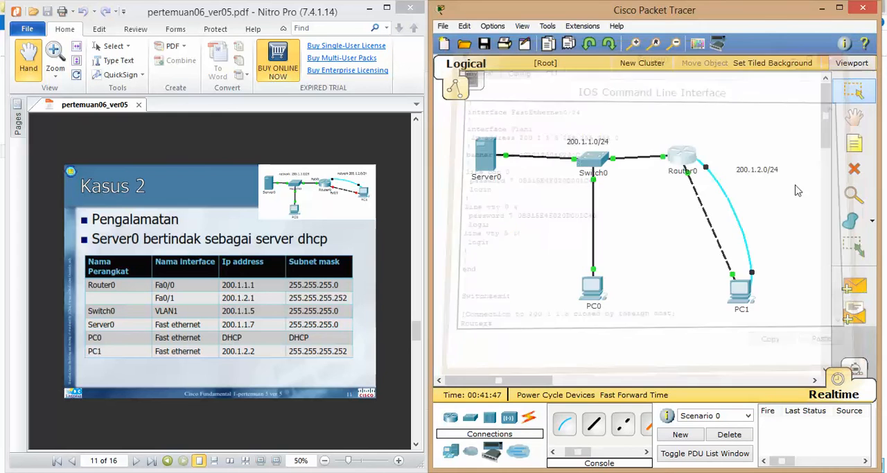
Open PC1's terminal to the router console, accepting the default port configuration of 9600 bits per second
left_click(740, 304)
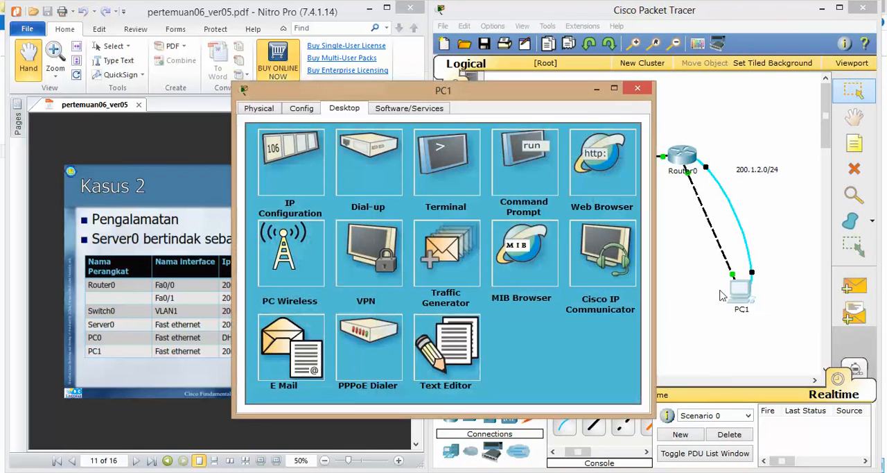
left_click_drag(499, 88, 390, 89)
left_click(328, 154)
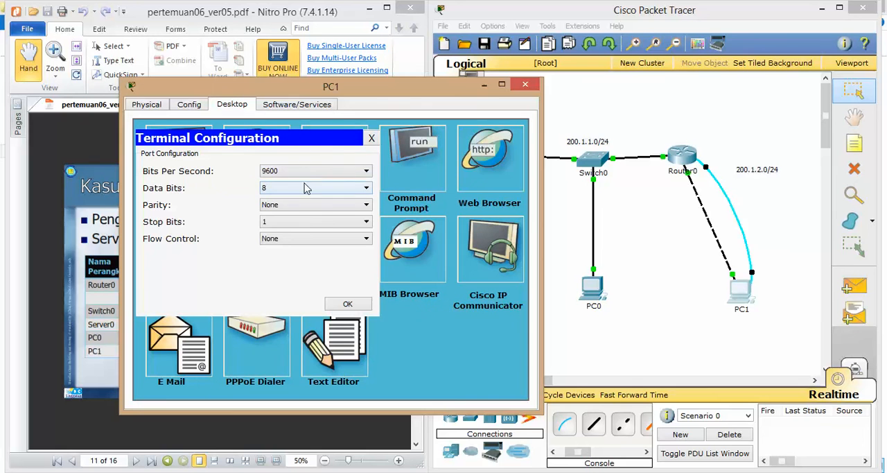
left_click(349, 308)
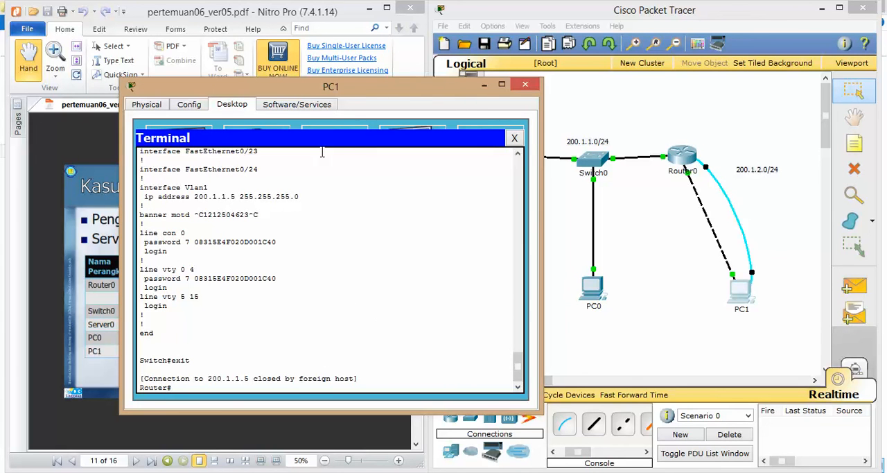
left_click_drag(340, 87, 651, 122)
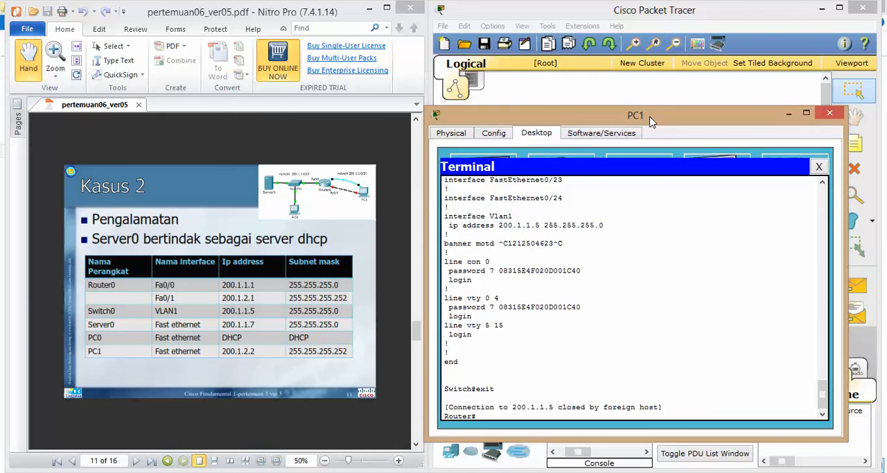
Telnet to Switch0 at 200.1.1.5 from PC1's terminal and log in with the line password
left_click(491, 414)
type("telnet")
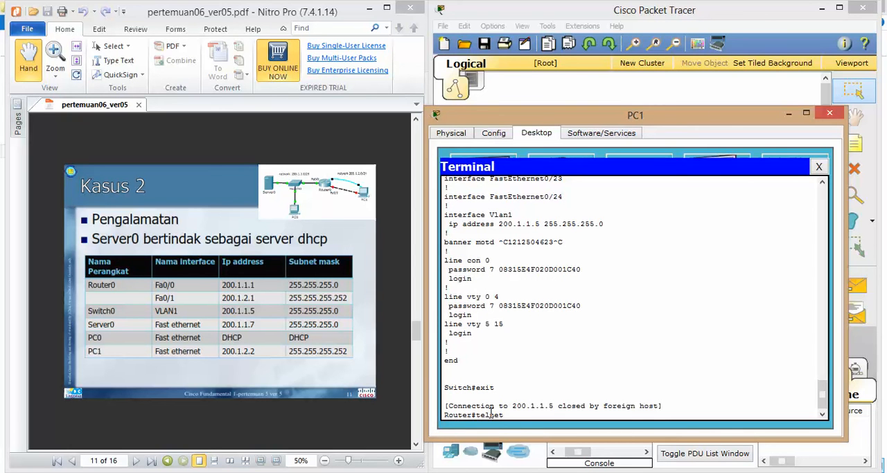
type(" 200.1.1.5")
key("Return")
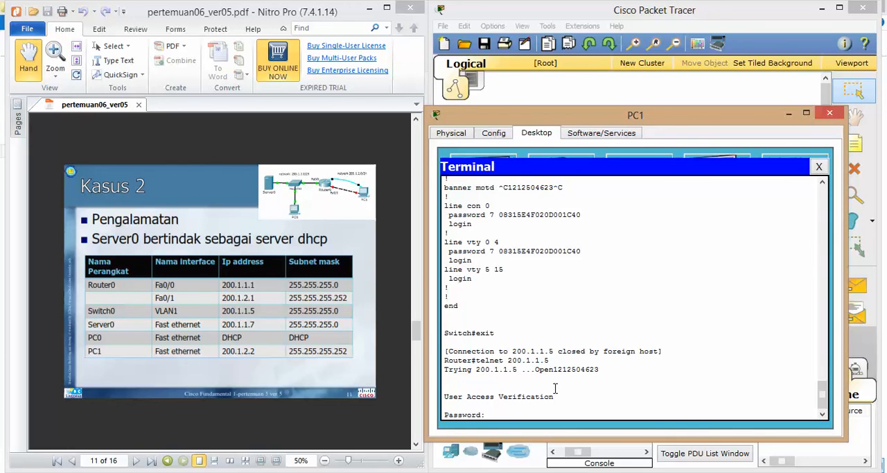
key("Return")
Enter privileged mode on Switch0 in PC1's terminal using the enable password
type("ena")
key("Return")
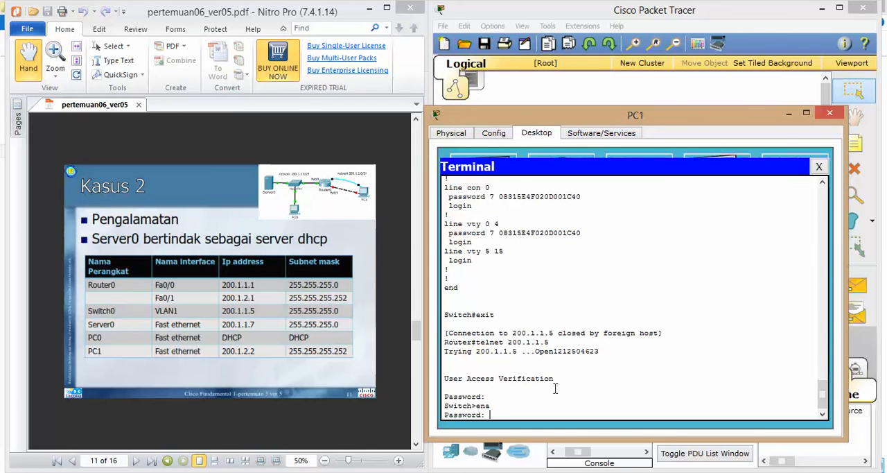
key("Return")
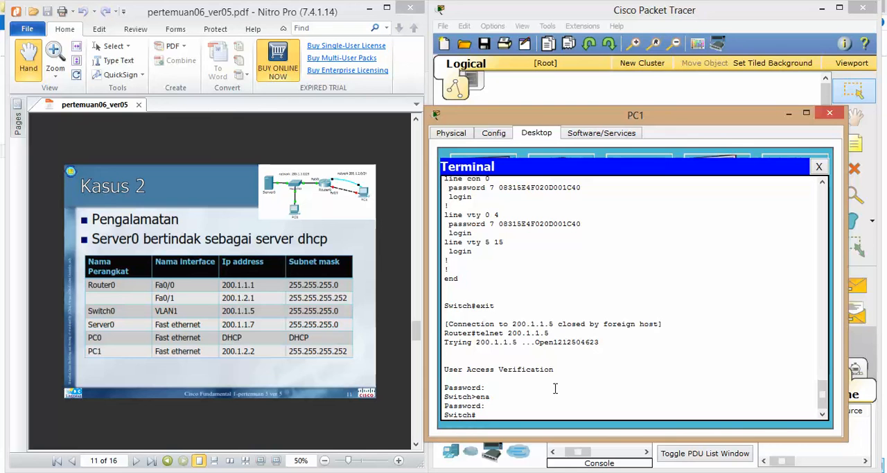